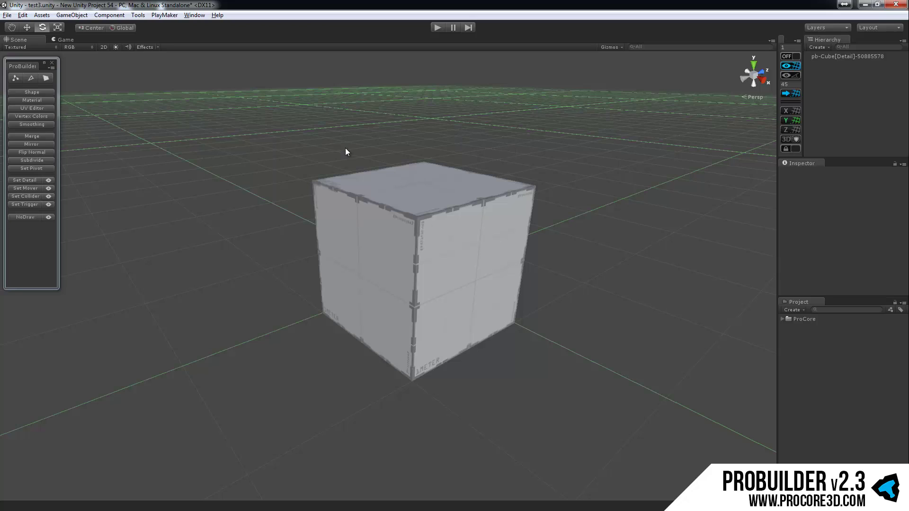
# Step: Try rotating, scaling and moving the whole cube, and undo the transformations
pyautogui.click(425, 214)
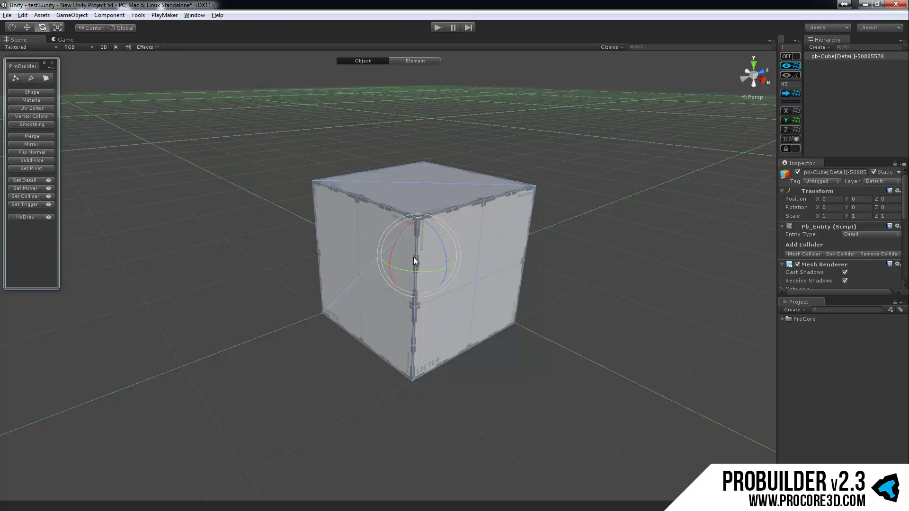
pyautogui.moveTo(414, 257); pyautogui.dragTo(436, 211)
pyautogui.press('r')
pyautogui.press('w')
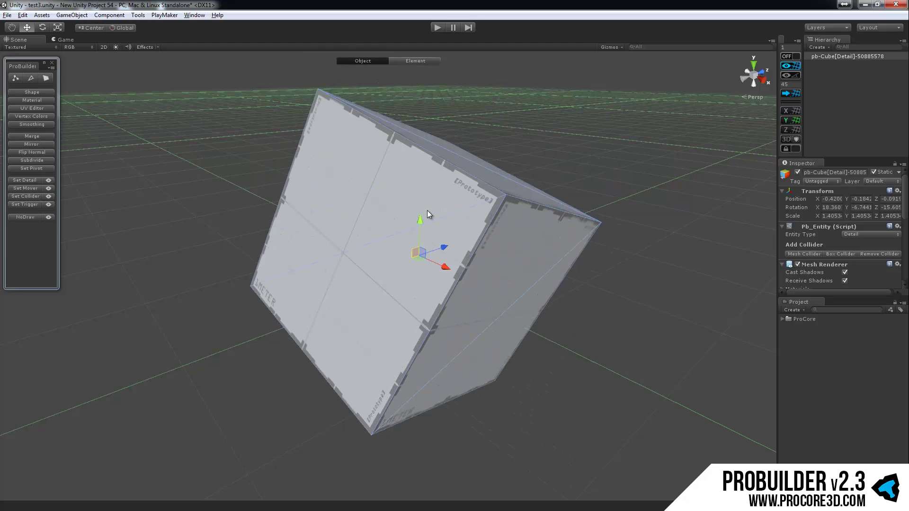
pyautogui.hotkey('ctrl', 'z')
pyautogui.hotkey('ctrl', 'z')
pyautogui.hotkey('ctrl', 'z')
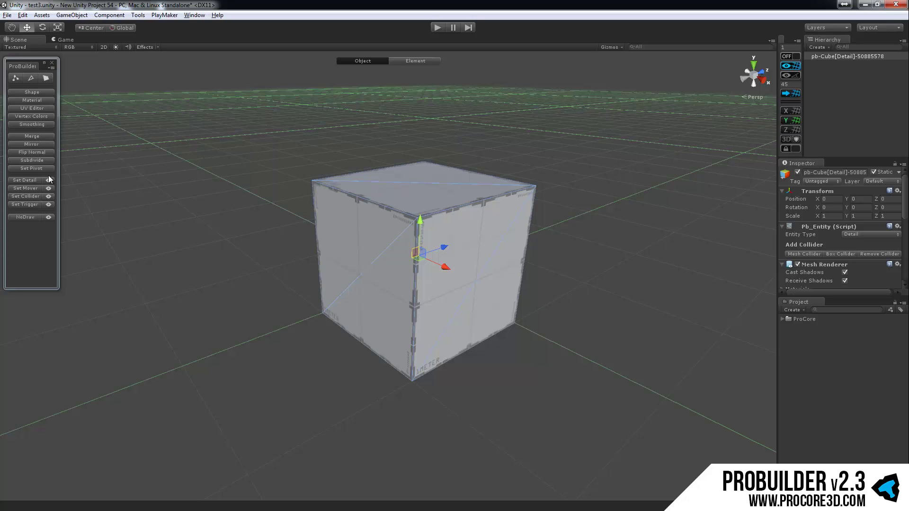
# Step: Try flipping the cube's normals, and undo the flip
pyautogui.click(42, 152)
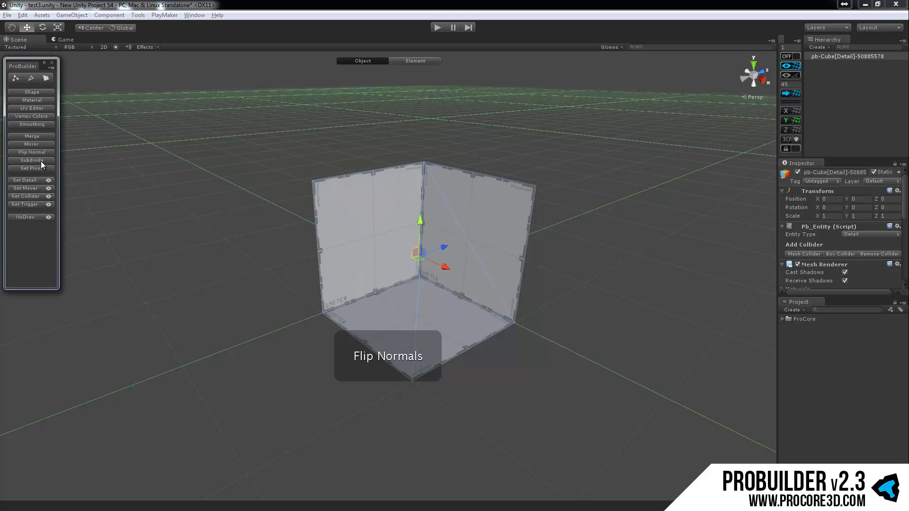
pyautogui.click(41, 161)
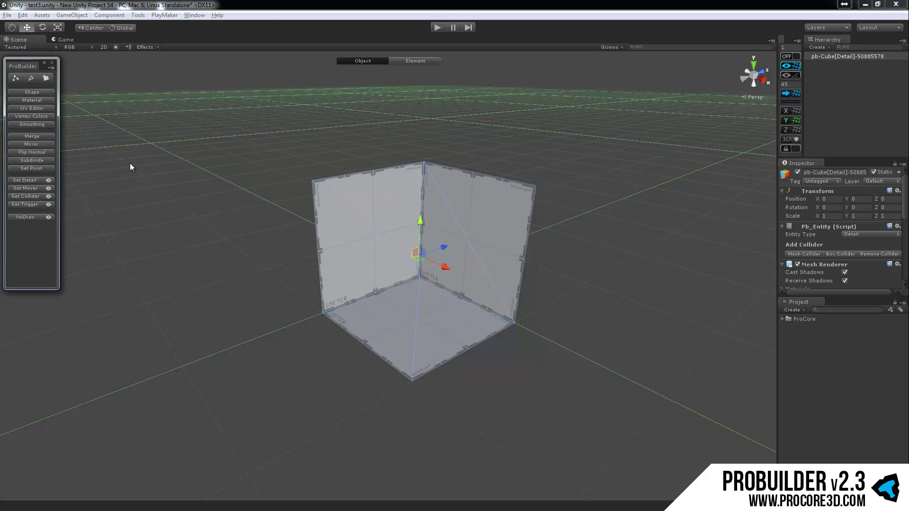
pyautogui.hotkey('ctrl', 'z')
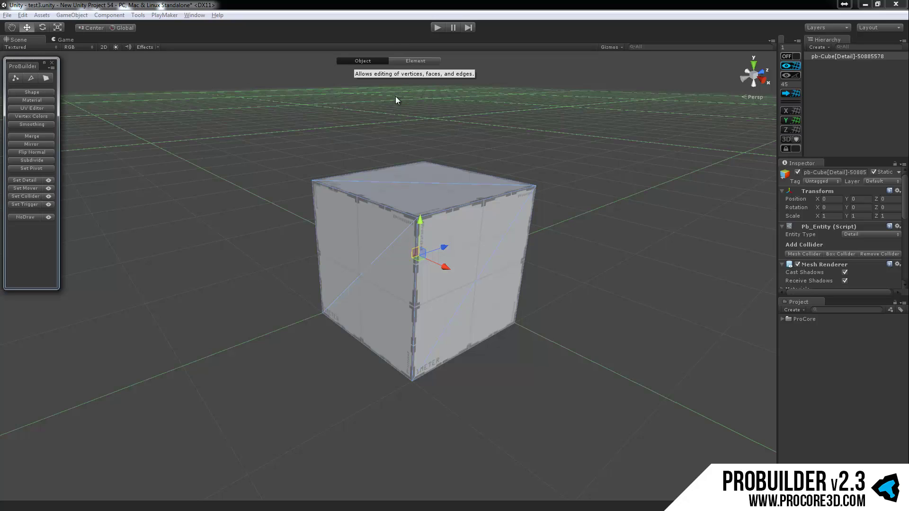
# Step: Switch the cube to element editing and cycle through edge and face selection, ending in vertex mode
pyautogui.click(421, 60)
pyautogui.click(378, 62)
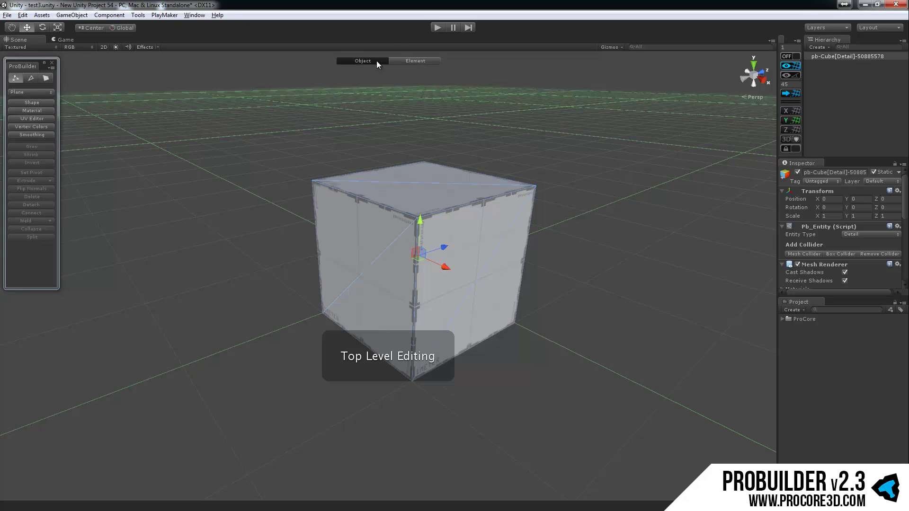
pyautogui.click(410, 61)
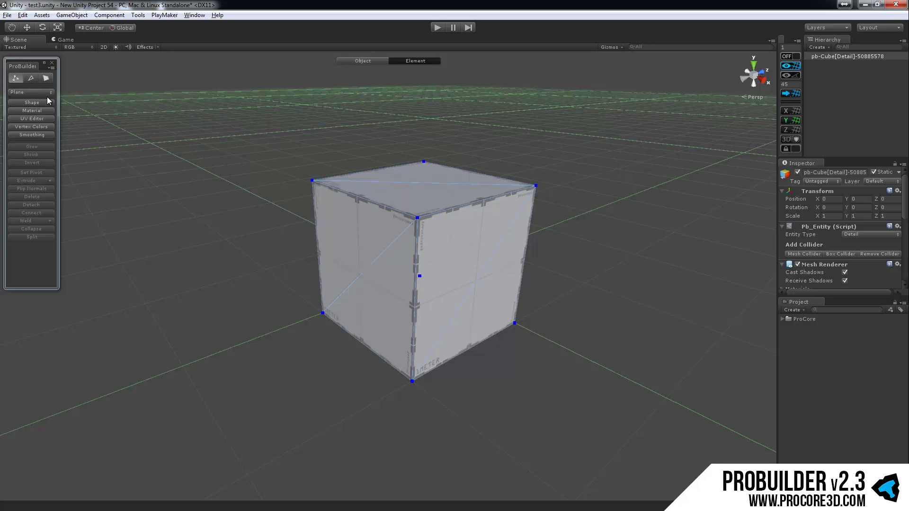
pyautogui.click(30, 78)
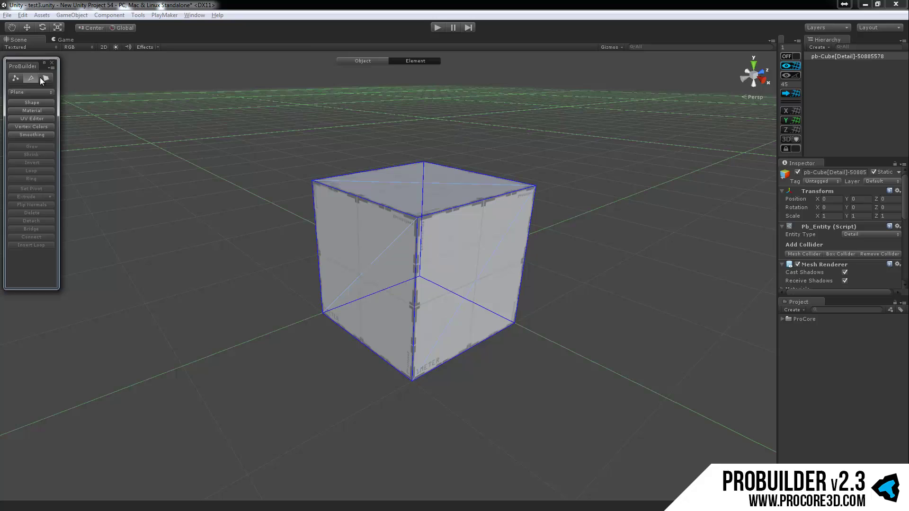
pyautogui.click(43, 79)
pyautogui.click(31, 81)
pyautogui.click(19, 76)
pyautogui.click(30, 78)
pyautogui.click(17, 78)
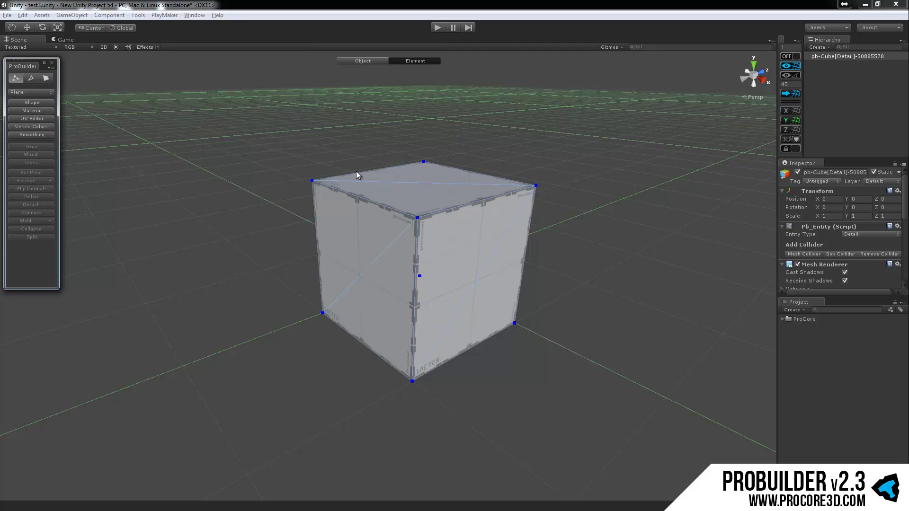
# Step: Raise the two back vertices of the cube's top to make a slope, and select the two front top vertices
pyautogui.moveTo(402, 165); pyautogui.dragTo(385, 200, button='middle')
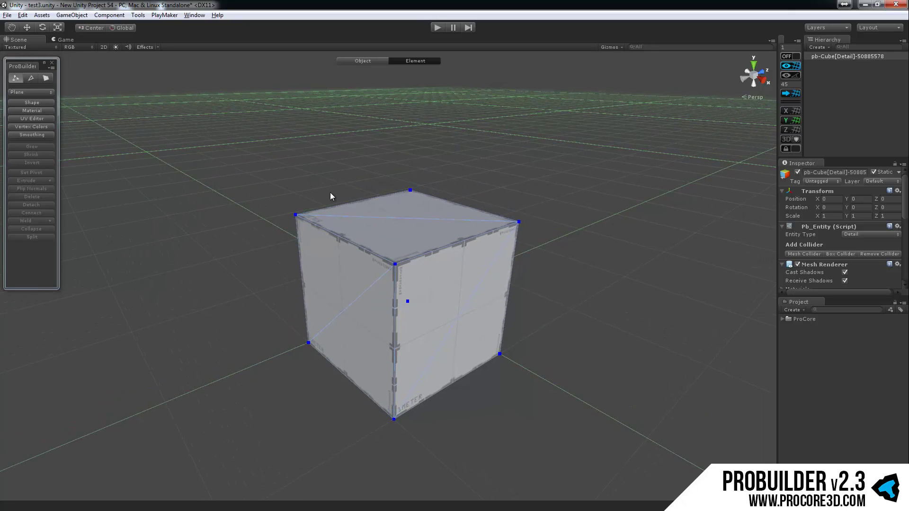
pyautogui.moveTo(332, 191)
pyautogui.keyDown('alt'); pyautogui.mouseDown()
pyautogui.moveTo(351, 189)
pyautogui.moveTo(315, 197)
pyautogui.mouseUp(); pyautogui.keyUp('alt')
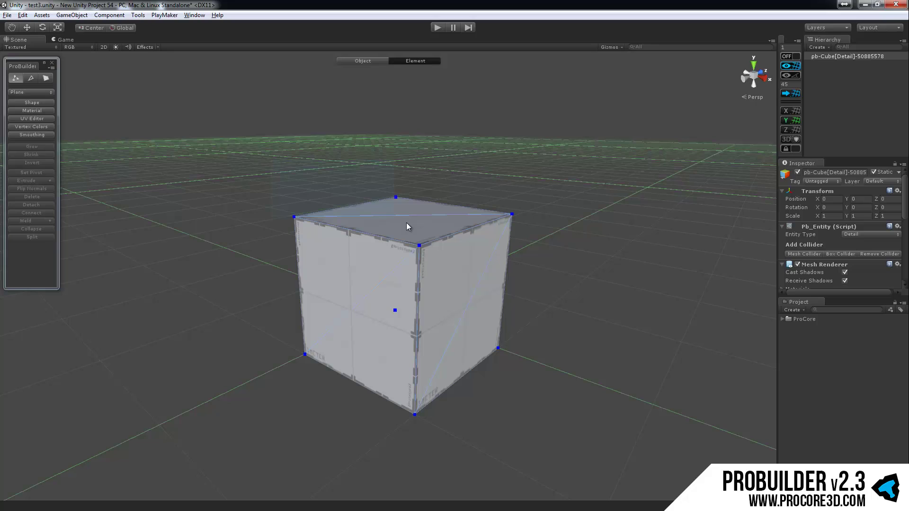
pyautogui.moveTo(271, 161); pyautogui.dragTo(406, 223)
pyautogui.moveTo(350, 170); pyautogui.dragTo(353, 101)
pyautogui.scroll(-5, 453, 211)
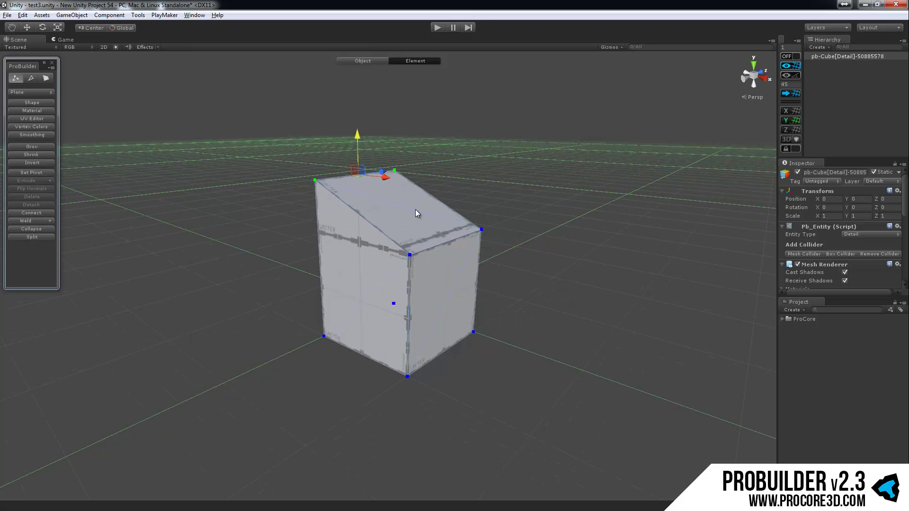
pyautogui.moveTo(529, 214); pyautogui.dragTo(401, 274)
pyautogui.keyDown('alt'); pyautogui.moveTo(446, 289); pyautogui.dragTo(451, 281); pyautogui.keyUp('alt')
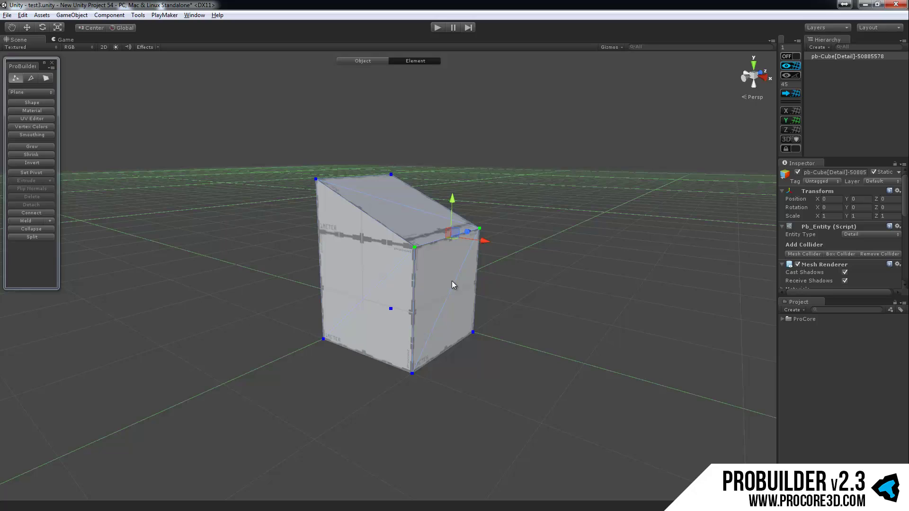
pyautogui.keyDown('alt'); pyautogui.moveTo(452, 282); pyautogui.dragTo(415, 288); pyautogui.keyUp('alt')
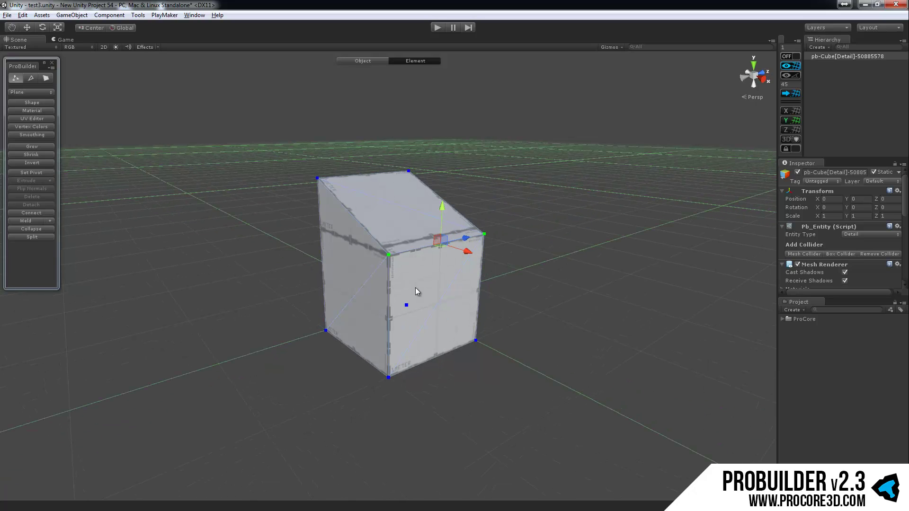
# Step: Pull the raised back edge of the sloped top outward in edge mode
pyautogui.click(31, 78)
pyautogui.click(383, 175)
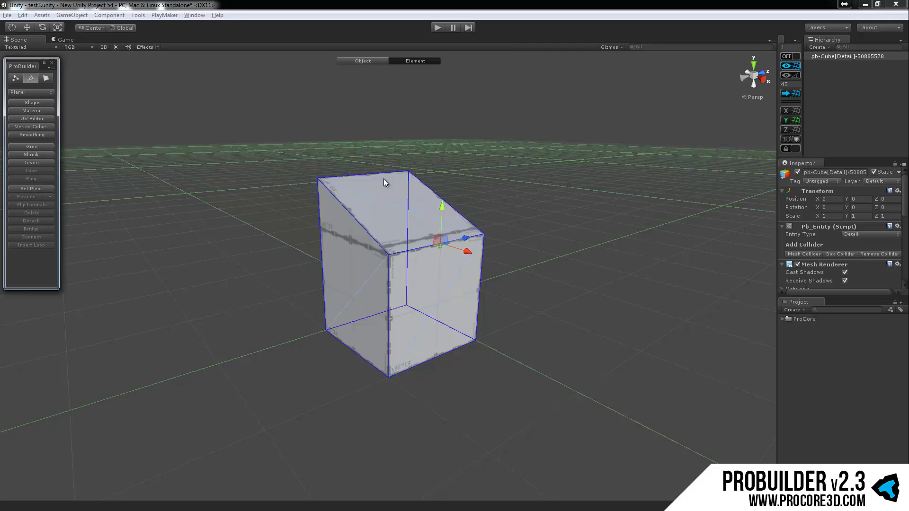
pyautogui.moveTo(395, 172); pyautogui.dragTo(461, 110)
# Step: Extrude the sloped top face outward in face mode to add a wide upper section
pyautogui.click(46, 78)
pyautogui.click(417, 218)
pyautogui.scroll(-3, 460, 119)
pyautogui.moveTo(461, 161); pyautogui.dragTo(433, 219, button='middle')
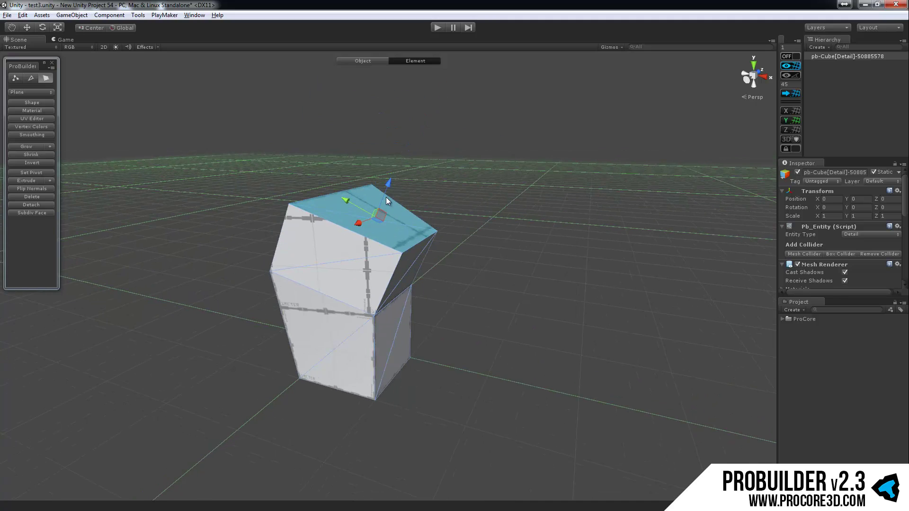
# Step: Inset the top face with a scaled extrusion and extrude the smaller face outward into a narrow block
pyautogui.press('r')
pyautogui.keyDown('shift'); pyautogui.moveTo(376, 218); pyautogui.dragTo(374, 228); pyautogui.keyUp('shift')
pyautogui.press('w')
pyautogui.keyDown('shift'); pyautogui.moveTo(389, 182); pyautogui.dragTo(414, 143); pyautogui.keyUp('shift')
# Step: Inset the body's lower front face and extrude it outward into a protruding box
pyautogui.keyDown('alt'); pyautogui.moveTo(412, 190); pyautogui.dragTo(237, 252); pyautogui.keyUp('alt')
pyautogui.click(388, 286)
pyautogui.keyDown('alt'); pyautogui.moveTo(497, 240); pyautogui.dragTo(526, 265); pyautogui.keyUp('alt')
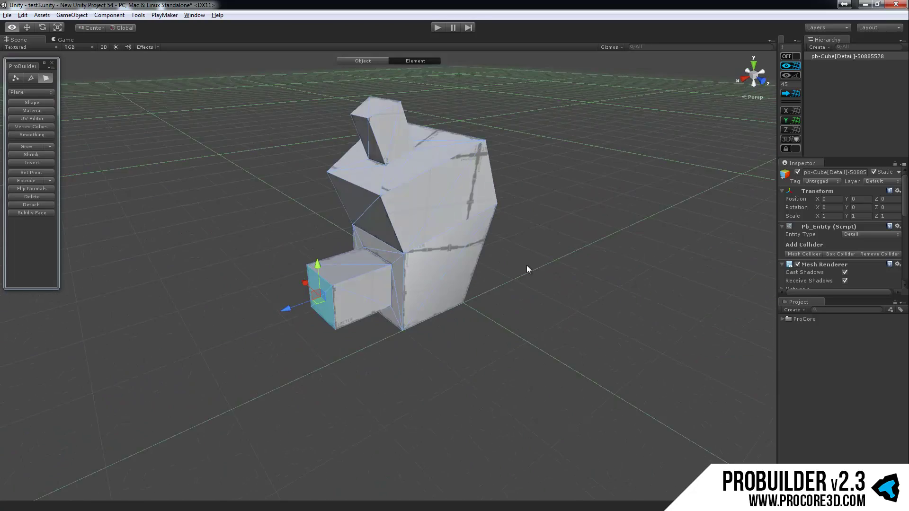
pyautogui.keyDown('alt'); pyautogui.moveTo(303, 237); pyautogui.dragTo(504, 256); pyautogui.keyUp('alt')
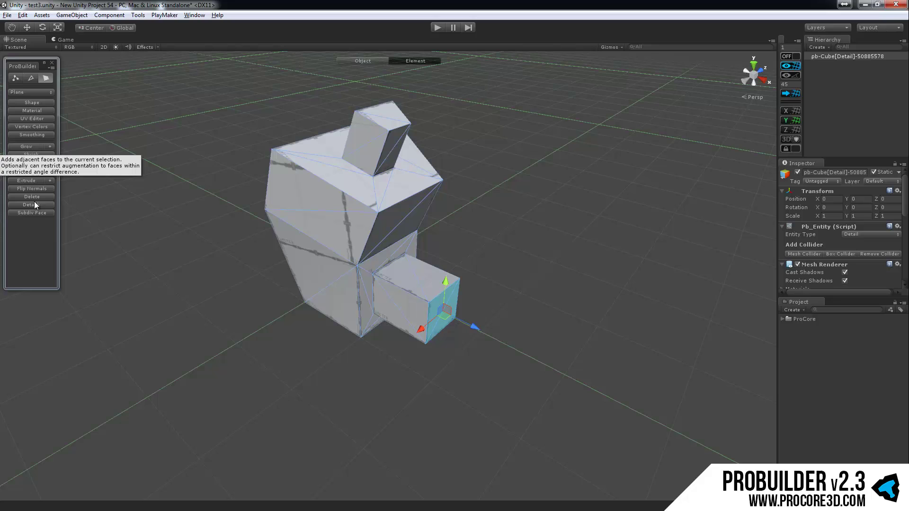
pyautogui.keyDown('alt'); pyautogui.moveTo(291, 205); pyautogui.dragTo(321, 226); pyautogui.keyUp('alt')
pyautogui.scroll(5, 326, 229)
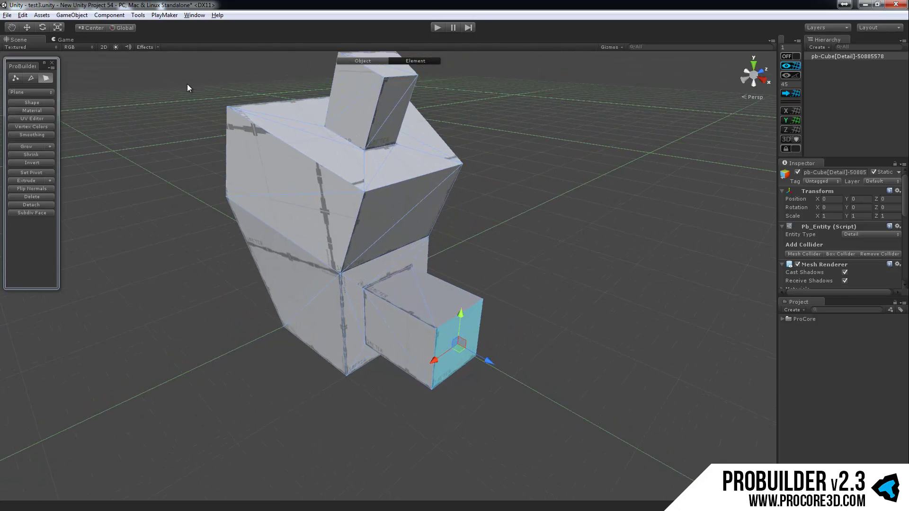
# Step: Try connecting the top and bottom edges of the upper back face with a new edge down its middle
pyautogui.click(31, 78)
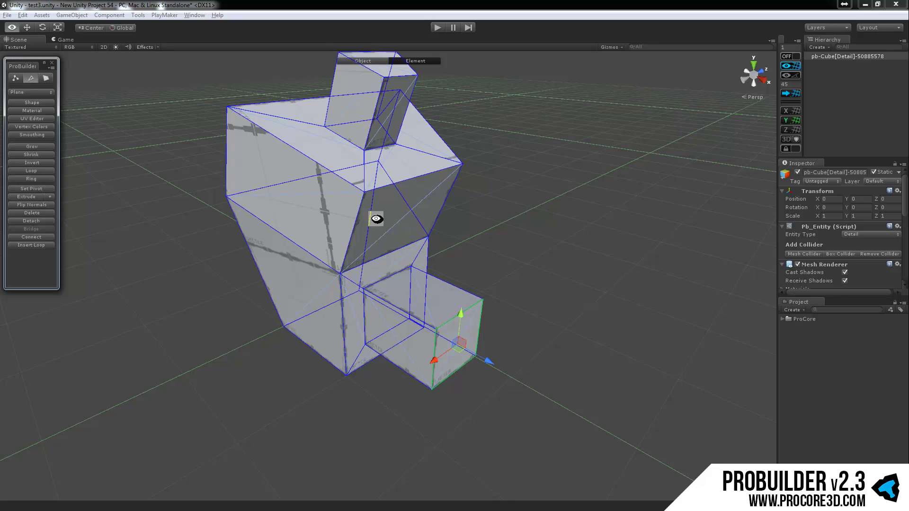
pyautogui.keyDown('alt'); pyautogui.moveTo(376, 208); pyautogui.dragTo(405, 171); pyautogui.keyUp('alt')
pyautogui.click(407, 172)
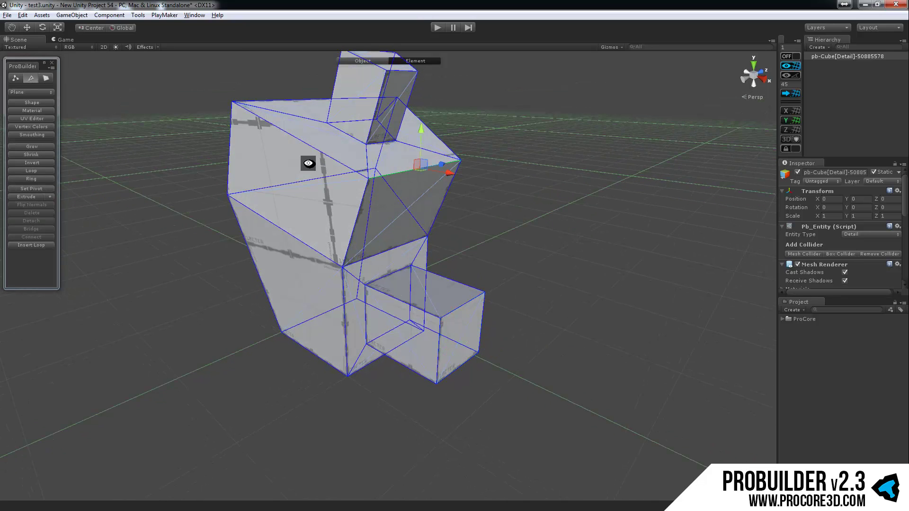
pyautogui.keyDown('alt'); pyautogui.moveTo(308, 163); pyautogui.dragTo(330, 191); pyautogui.keyUp('alt')
pyautogui.click(304, 105)
pyautogui.keyDown('alt'); pyautogui.moveTo(253, 163); pyautogui.dragTo(300, 227); pyautogui.keyUp('alt')
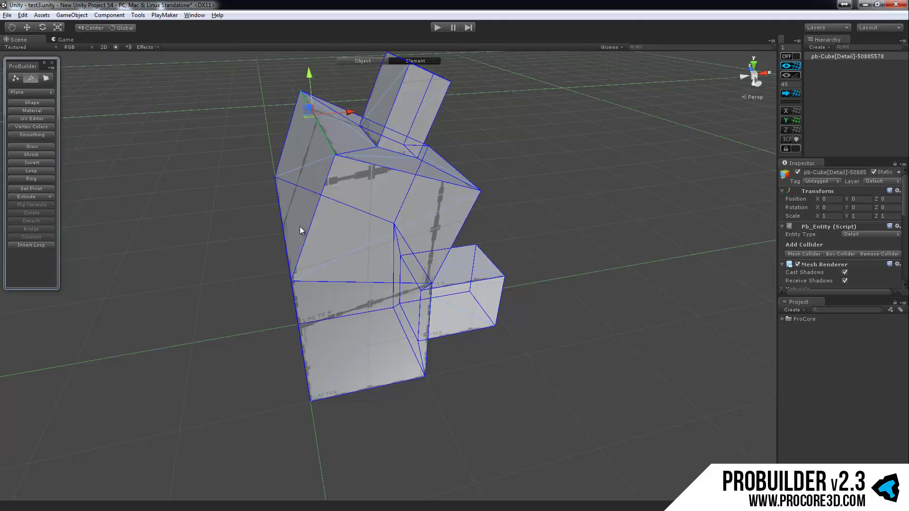
pyautogui.keyDown('alt'); pyautogui.moveTo(215, 223); pyautogui.dragTo(197, 172); pyautogui.keyUp('alt')
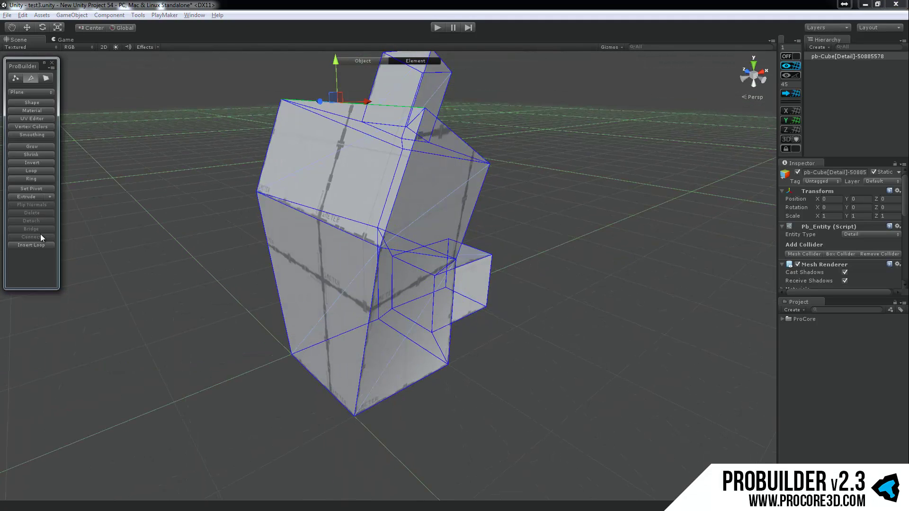
pyautogui.keyDown('shift'); pyautogui.click(297, 209); pyautogui.keyUp('shift')
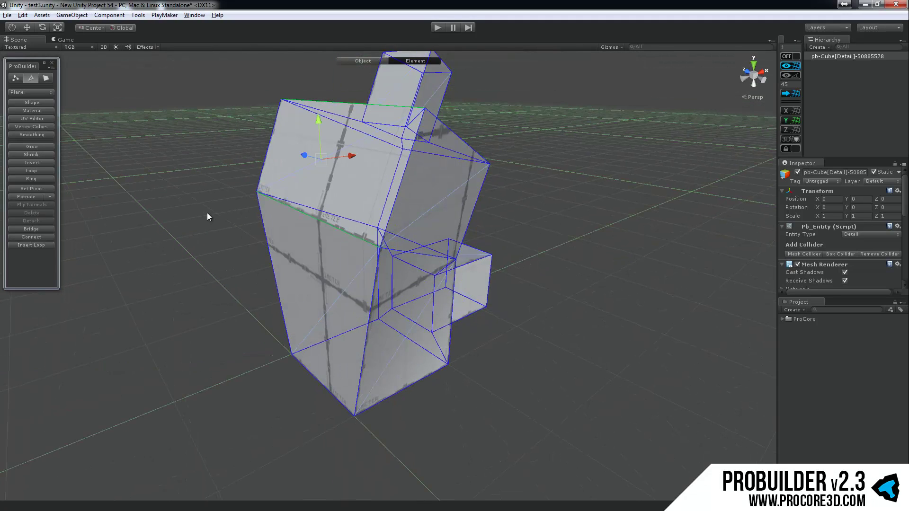
pyautogui.click(34, 237)
pyautogui.keyDown('alt'); pyautogui.moveTo(145, 235); pyautogui.dragTo(305, 183); pyautogui.keyUp('alt')
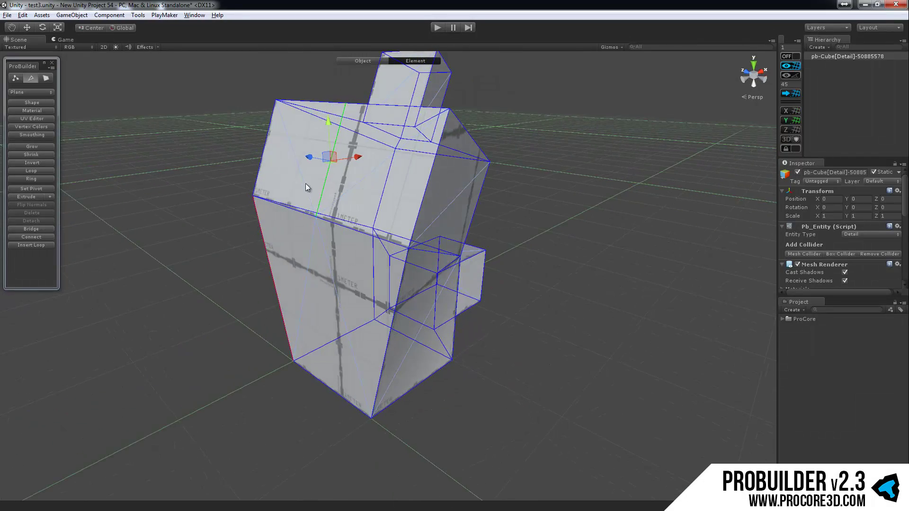
pyautogui.click(292, 138)
pyautogui.keyDown('alt'); pyautogui.moveTo(292, 138); pyautogui.dragTo(299, 245); pyautogui.keyUp('alt')
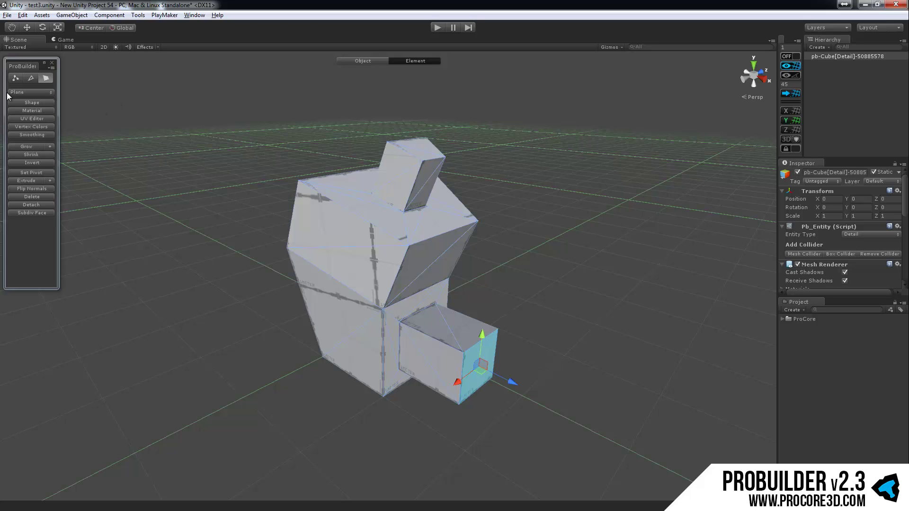
# Step: Open the UV Editor for the selected face and place its window so the model remains visible
pyautogui.click(20, 119)
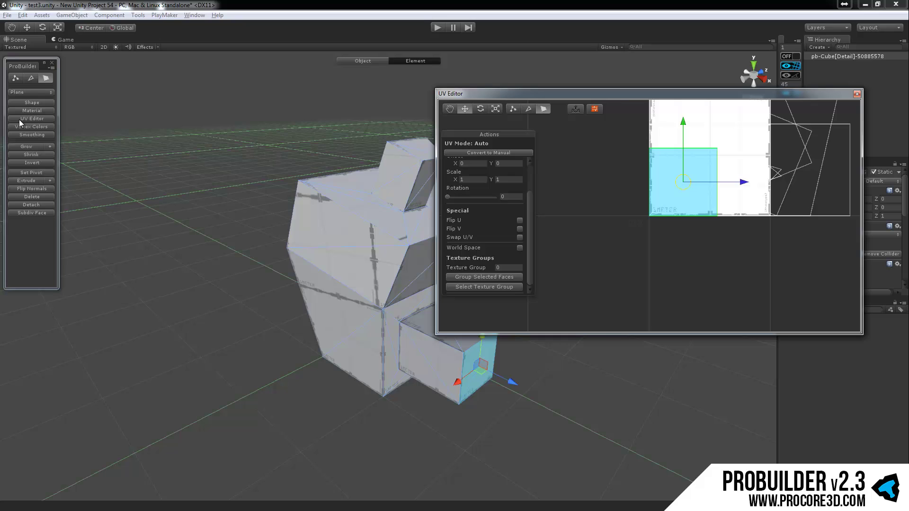
pyautogui.moveTo(616, 94); pyautogui.dragTo(575, 178)
pyautogui.moveTo(572, 268); pyautogui.dragTo(552, 297, button='middle')
pyautogui.scroll(-5, 552, 297)
pyautogui.moveTo(332, 221); pyautogui.dragTo(211, 195, button='middle')
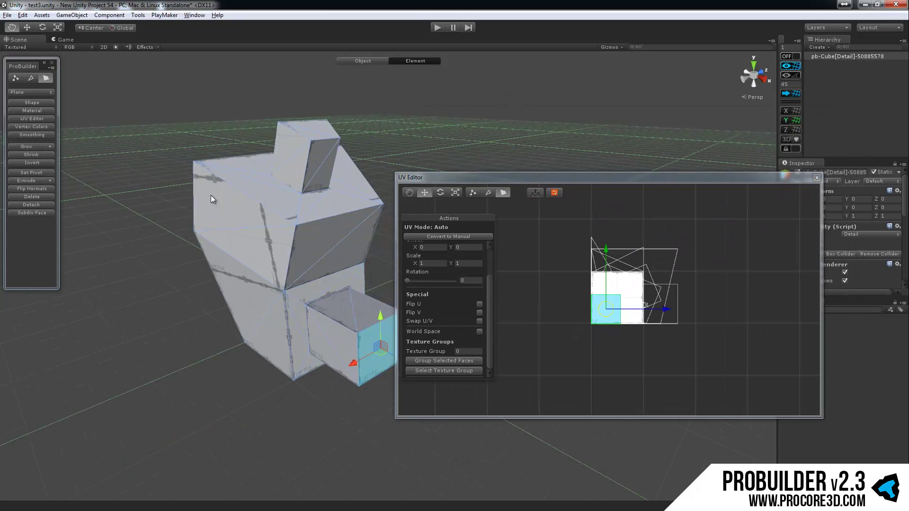
# Step: Turn on UV editing in the scene view and select the model's lower back face
pyautogui.scroll(-3, 212, 195)
pyautogui.keyDown('alt'); pyautogui.moveTo(283, 186); pyautogui.dragTo(266, 204); pyautogui.keyUp('alt')
pyautogui.keyDown('alt'); pyautogui.moveTo(250, 251); pyautogui.dragTo(394, 187); pyautogui.keyUp('alt')
pyautogui.scroll(3, 348, 178)
pyautogui.keyDown('alt'); pyautogui.moveTo(333, 194); pyautogui.dragTo(356, 192); pyautogui.keyUp('alt')
pyautogui.moveTo(356, 192); pyautogui.dragTo(322, 214, button='middle')
pyautogui.scroll(-2, 322, 214)
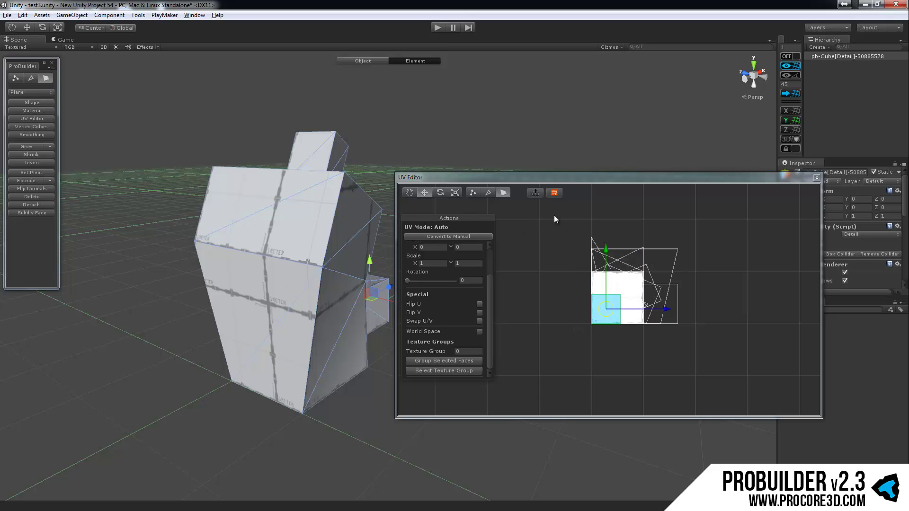
pyautogui.click(535, 192)
pyautogui.click(244, 311)
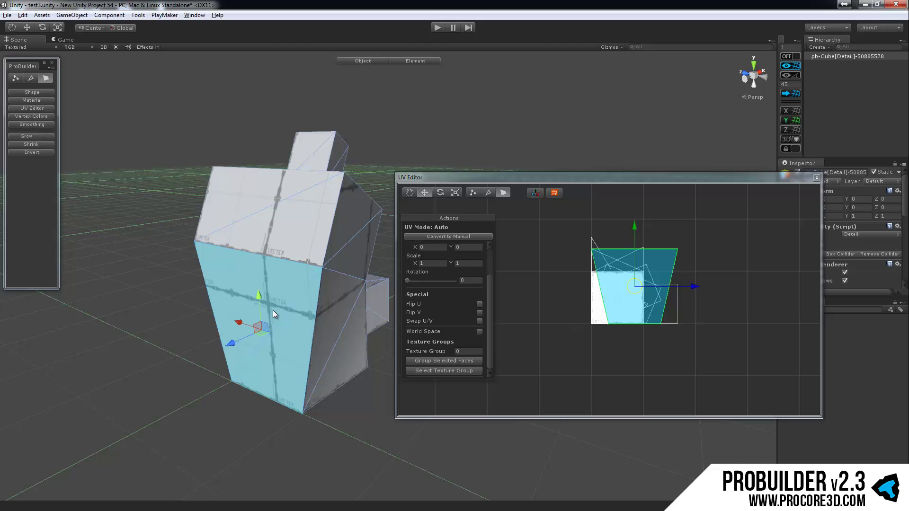
pyautogui.keyDown('alt'); pyautogui.moveTo(296, 215); pyautogui.dragTo(314, 190); pyautogui.keyUp('alt')
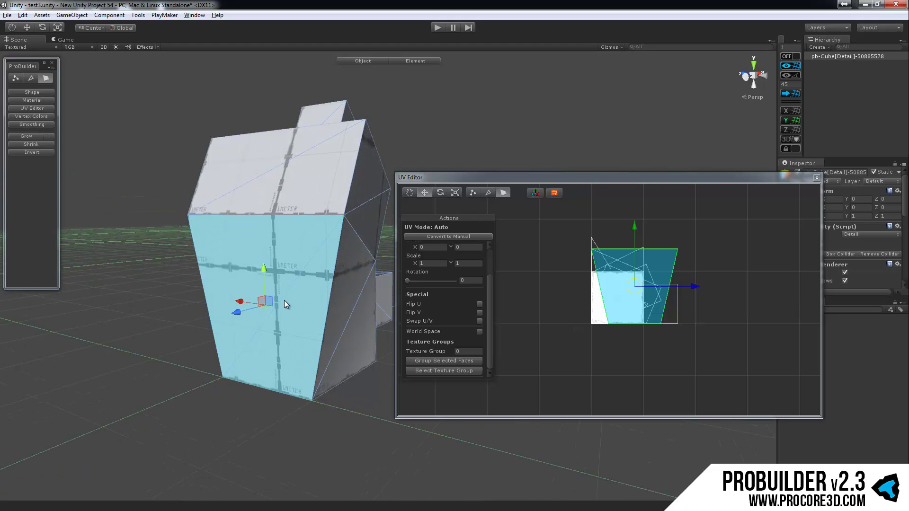
# Step: Shift the lower back face's texture to offset X 0.058593, Y 0.203125, and undo the trial rotation and scaling
pyautogui.moveTo(272, 303); pyautogui.dragTo(305, 259)
pyautogui.press('e')
pyautogui.press('r')
pyautogui.hotkey('ctrl', 'z')
pyautogui.hotkey('ctrl', 'z')
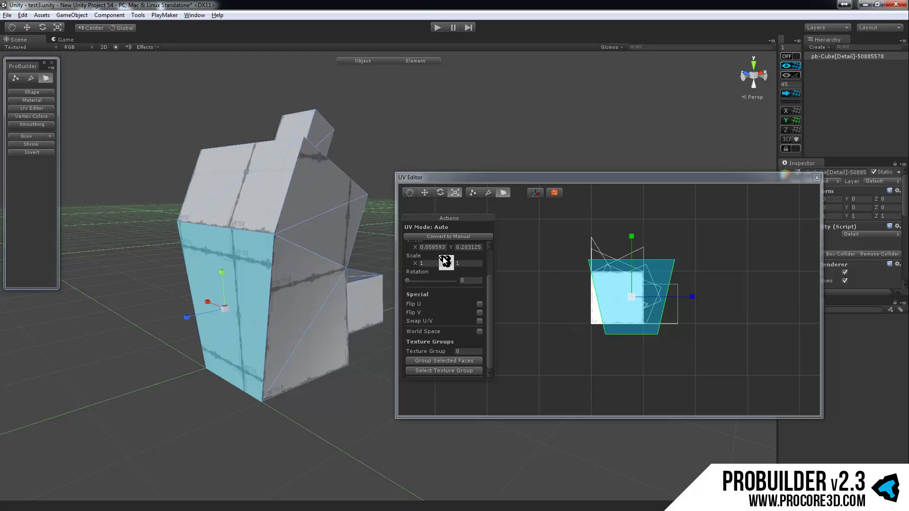
# Step: Add the upper back face and the adjoining top face to the selection and convert their UVs to manual mode
pyautogui.keyDown('shift'); pyautogui.click(265, 203); pyautogui.keyUp('shift')
pyautogui.keyDown('alt'); pyautogui.moveTo(303, 158); pyautogui.dragTo(248, 227); pyautogui.keyUp('alt')
pyautogui.keyDown('shift'); pyautogui.click(248, 227); pyautogui.keyUp('shift')
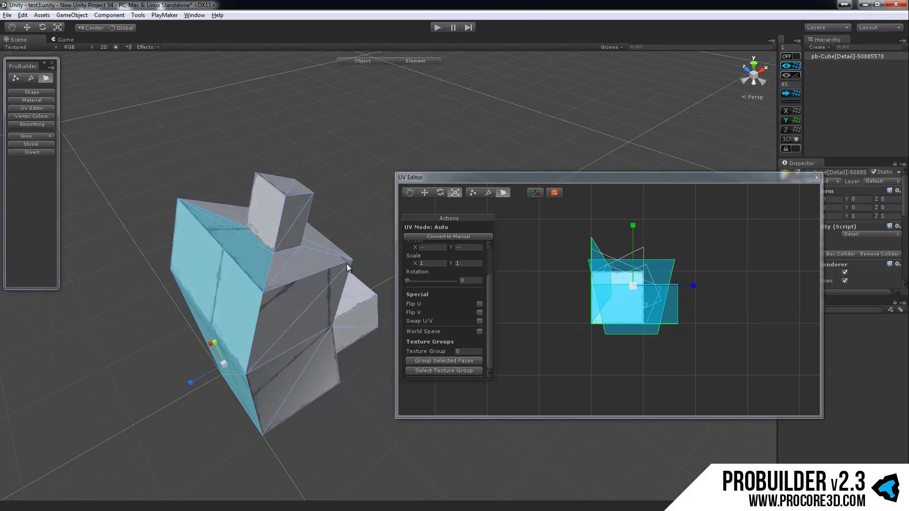
pyautogui.click(473, 237)
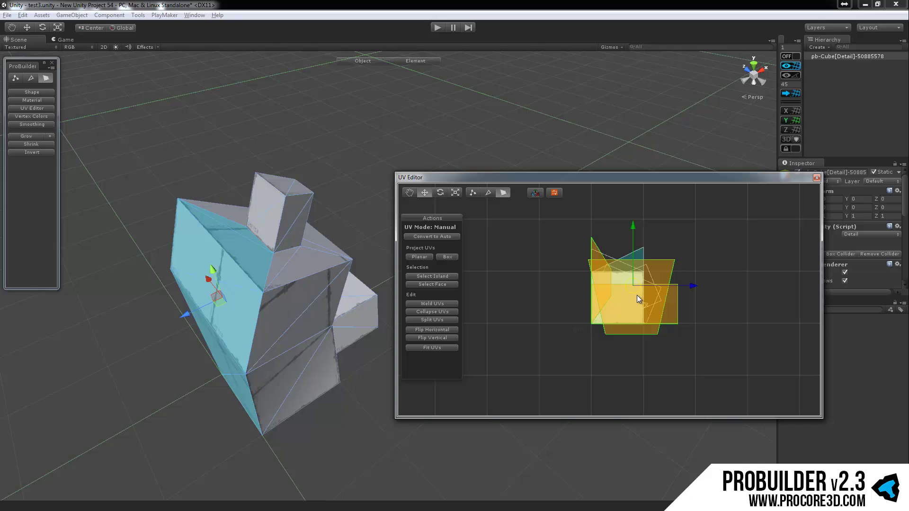
# Step: Move the three manual faces' UVs clear of the rest, and shift the remaining automatic UVs away from the texture square
pyautogui.moveTo(638, 295); pyautogui.dragTo(623, 308)
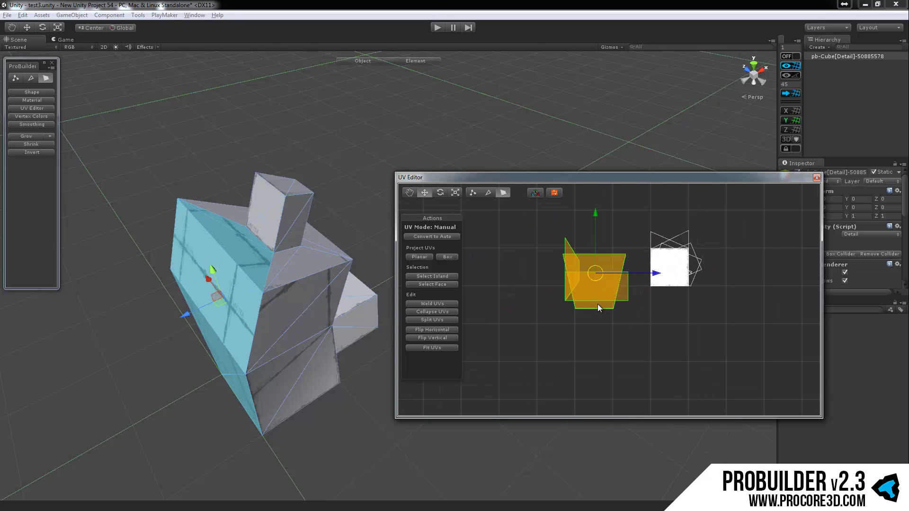
pyautogui.click(598, 304)
pyautogui.click(674, 268)
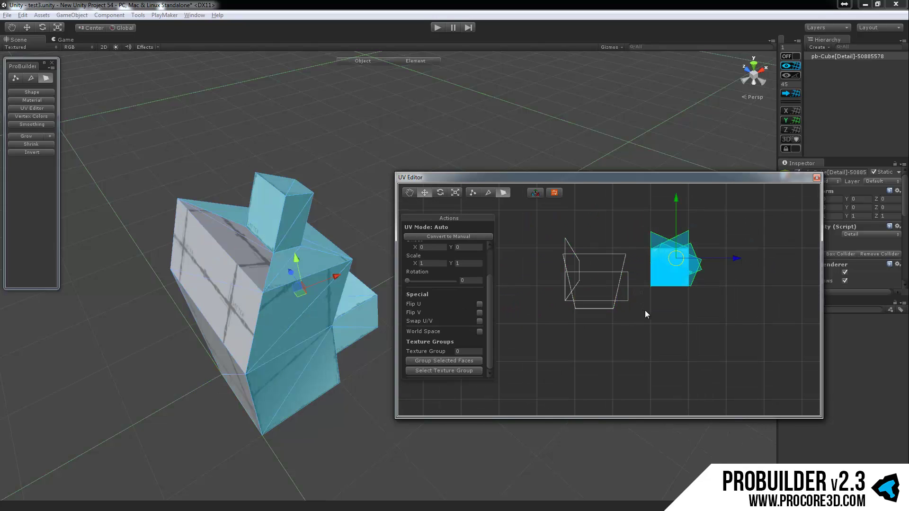
pyautogui.moveTo(676, 266); pyautogui.dragTo(745, 226)
# Step: Move the lower back face's UVs over the texture square
pyautogui.scroll(3, 572, 282)
pyautogui.click(590, 297)
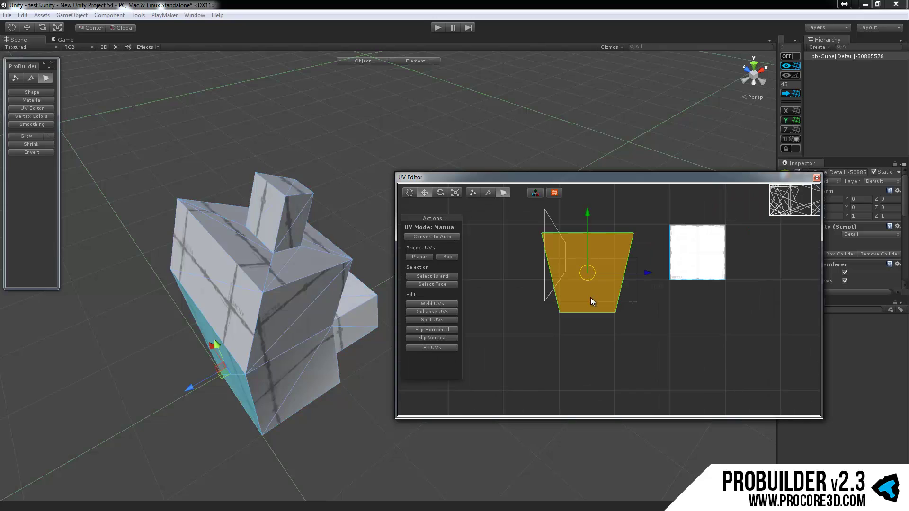
pyautogui.moveTo(586, 275); pyautogui.dragTo(688, 273)
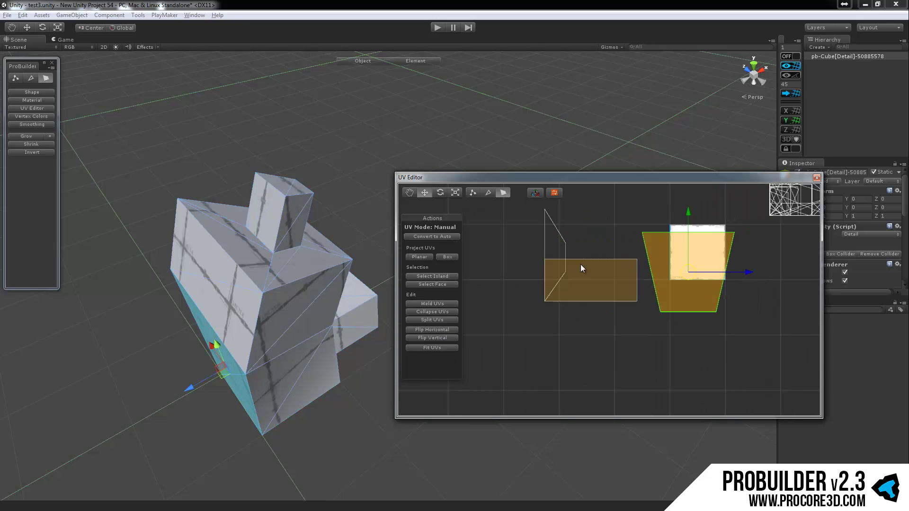
# Step: Select all three manual faces in the UV layout, apply a planar projection to them together, and inspect the texture on the model
pyautogui.click(589, 288)
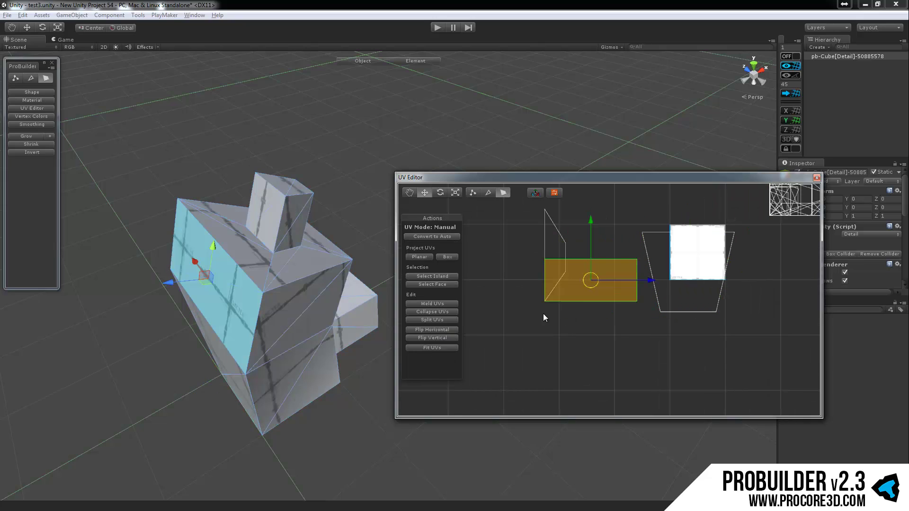
pyautogui.keyDown('shift'); pyautogui.click(555, 237); pyautogui.keyUp('shift')
pyautogui.keyDown('shift'); pyautogui.click(684, 260); pyautogui.keyUp('shift')
pyautogui.click(419, 257)
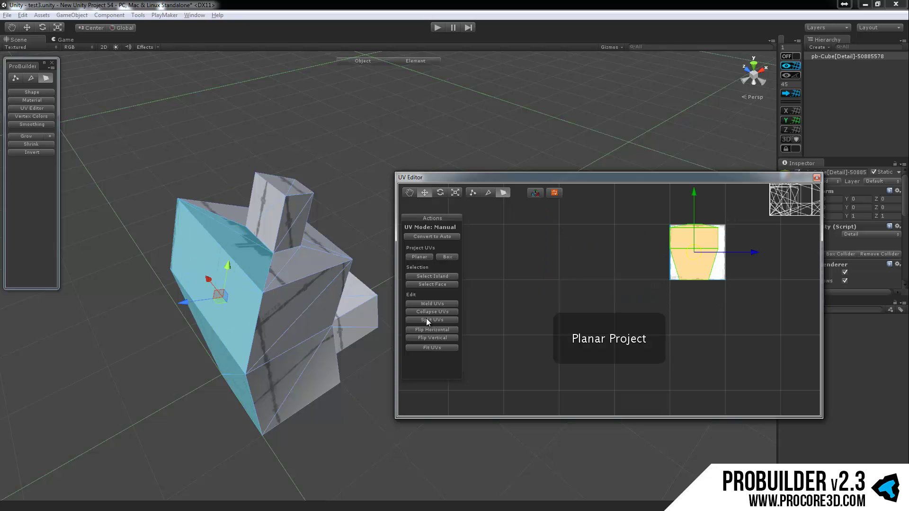
pyautogui.click(524, 284)
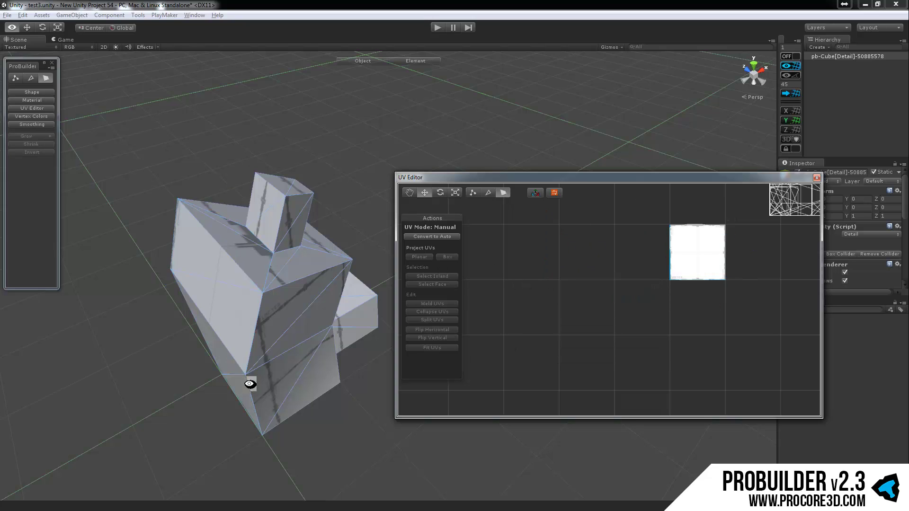
pyautogui.keyDown('alt'); pyautogui.moveTo(248, 379); pyautogui.dragTo(292, 312); pyautogui.keyUp('alt')
pyautogui.moveTo(313, 297); pyautogui.dragTo(293, 327, button='middle')
pyautogui.scroll(-5, 292, 326)
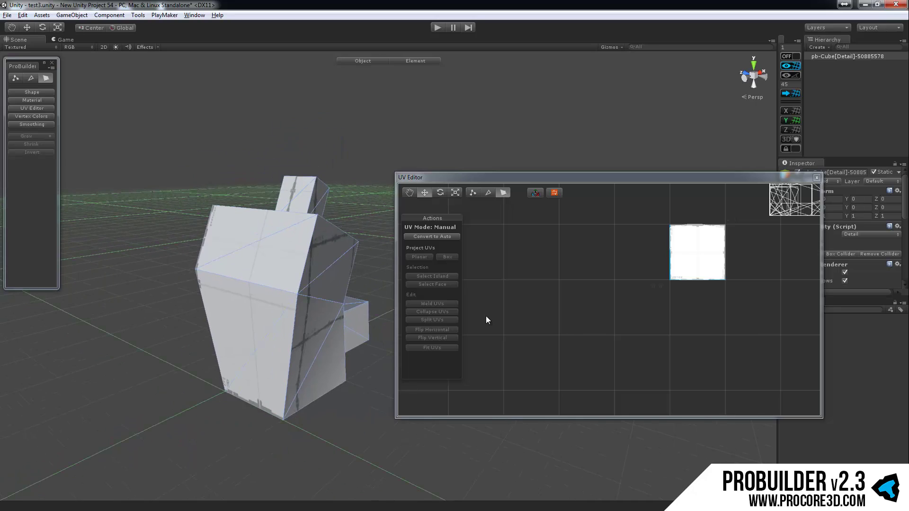
# Step: Try vertex and edge modes in the UV Editor, and select an edge in the UV layout to locate it on the model
pyautogui.moveTo(669, 266); pyautogui.dragTo(579, 332, button='middle')
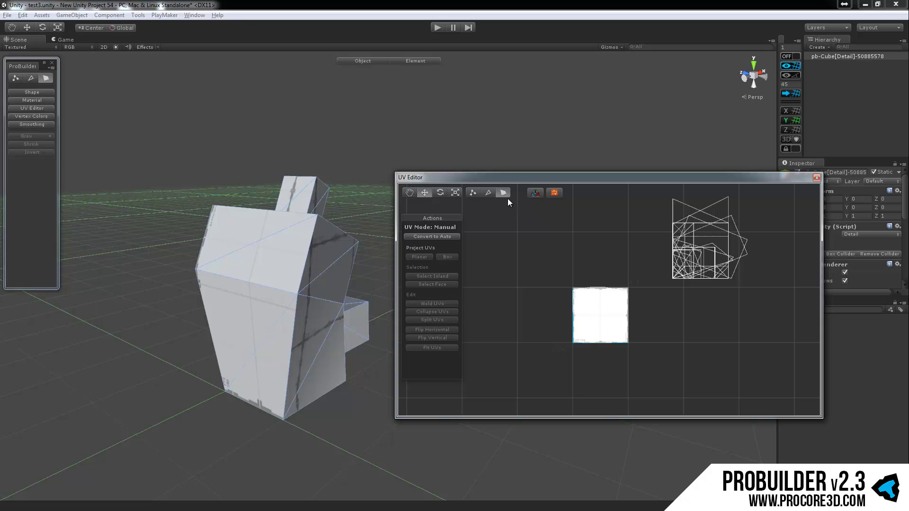
pyautogui.click(488, 192)
pyautogui.click(476, 193)
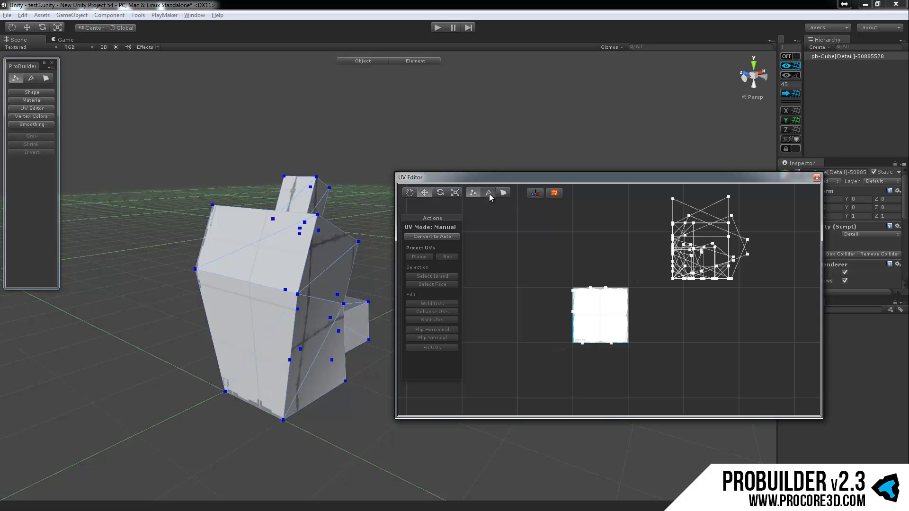
pyautogui.click(488, 192)
pyautogui.keyDown('alt'); pyautogui.moveTo(318, 240); pyautogui.dragTo(598, 270); pyautogui.keyUp('alt')
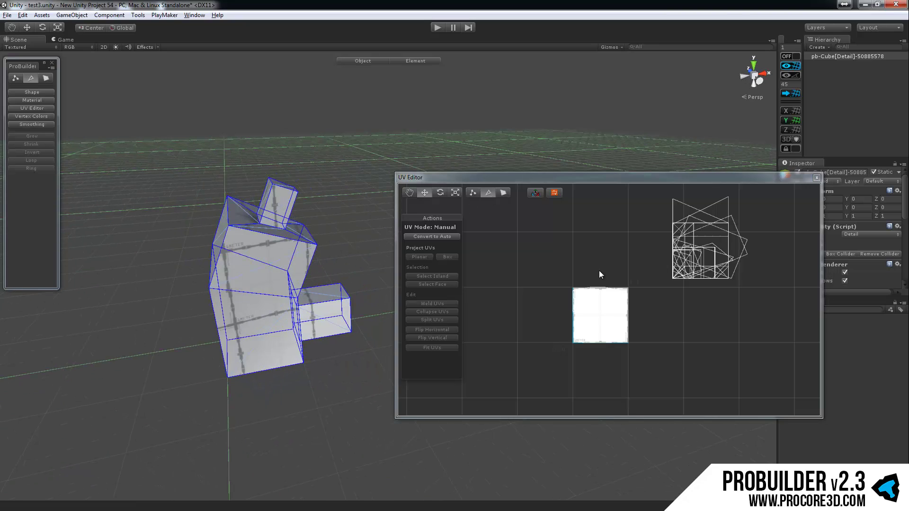
pyautogui.click(715, 254)
pyautogui.keyDown('alt'); pyautogui.moveTo(281, 240); pyautogui.dragTo(341, 326); pyautogui.keyUp('alt')
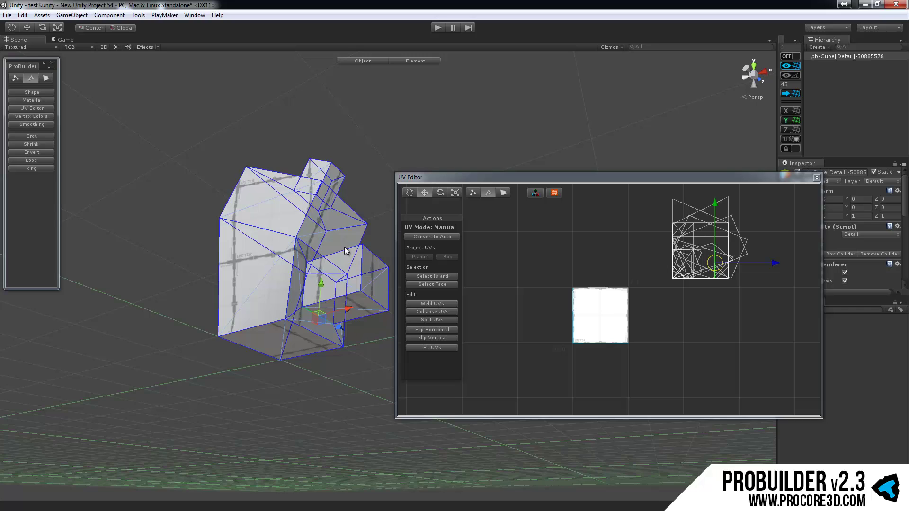
pyautogui.scroll(5, 349, 328)
# Step: Switch the UV Editor to face mode, select a face in the UV layout, and locate it on the model
pyautogui.click(504, 193)
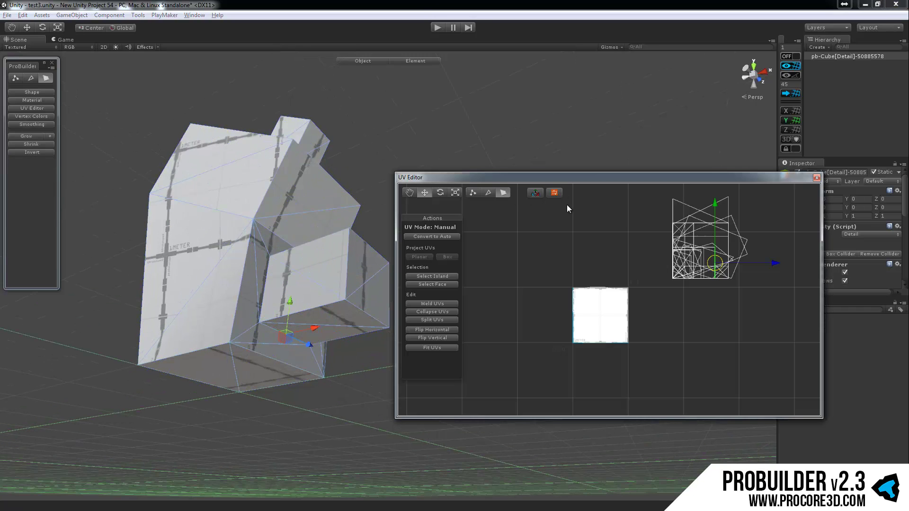
pyautogui.click(691, 243)
pyautogui.keyDown('alt'); pyautogui.click(191, 323); pyautogui.keyUp('alt')
pyautogui.scroll(-3, 260, 305)
pyautogui.press('f')
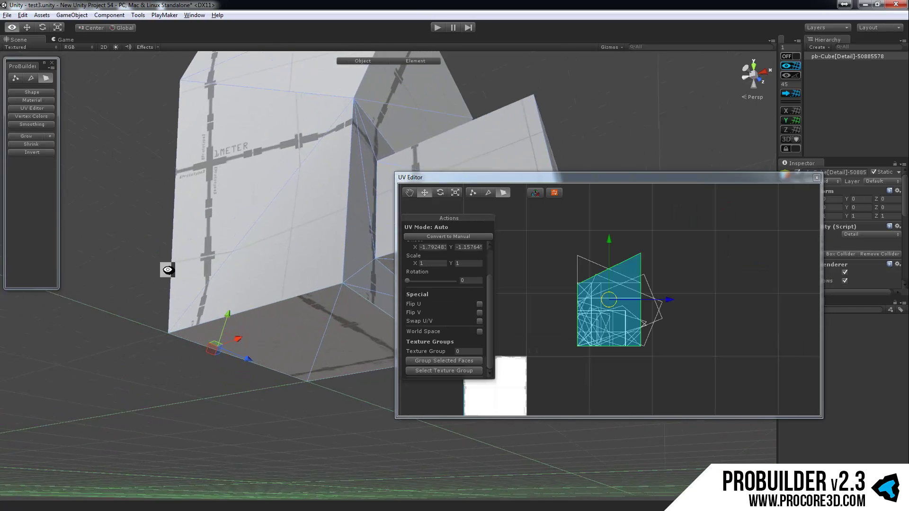
pyautogui.keyDown('alt'); pyautogui.moveTo(167, 269); pyautogui.dragTo(498, 410); pyautogui.keyUp('alt')
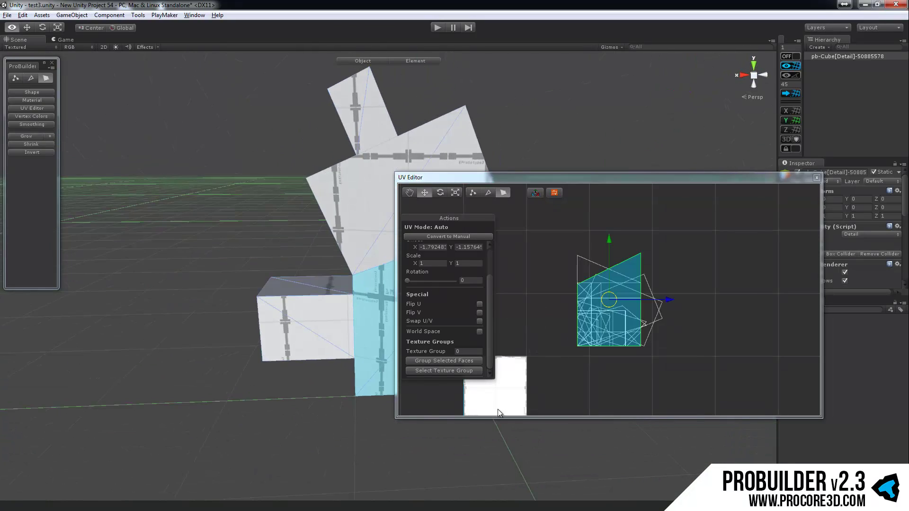
pyautogui.moveTo(299, 279); pyautogui.dragTo(242, 290, button='middle')
pyautogui.scroll(-2, 242, 290)
pyautogui.keyDown('alt'); pyautogui.moveTo(242, 289); pyautogui.dragTo(426, 308); pyautogui.keyUp('alt')
pyautogui.click(637, 322)
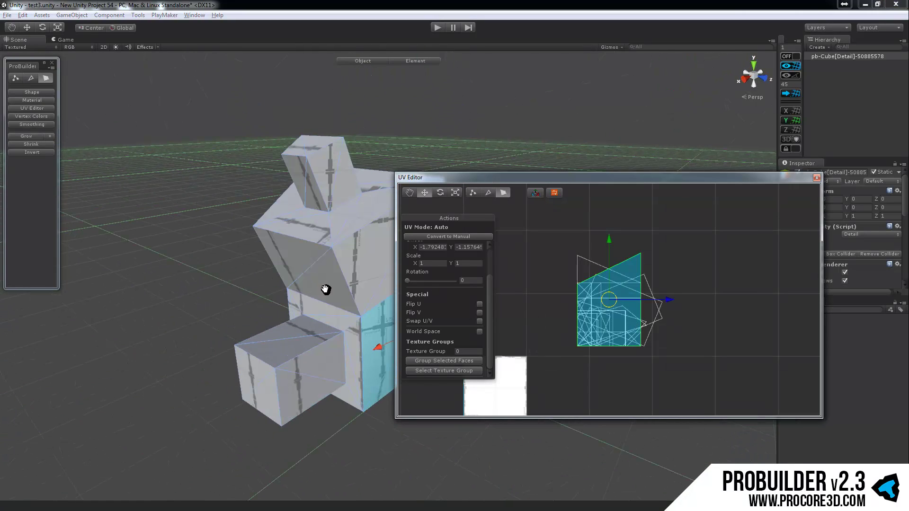
pyautogui.keyDown('alt'); pyautogui.moveTo(325, 289); pyautogui.dragTo(251, 290); pyautogui.keyUp('alt')
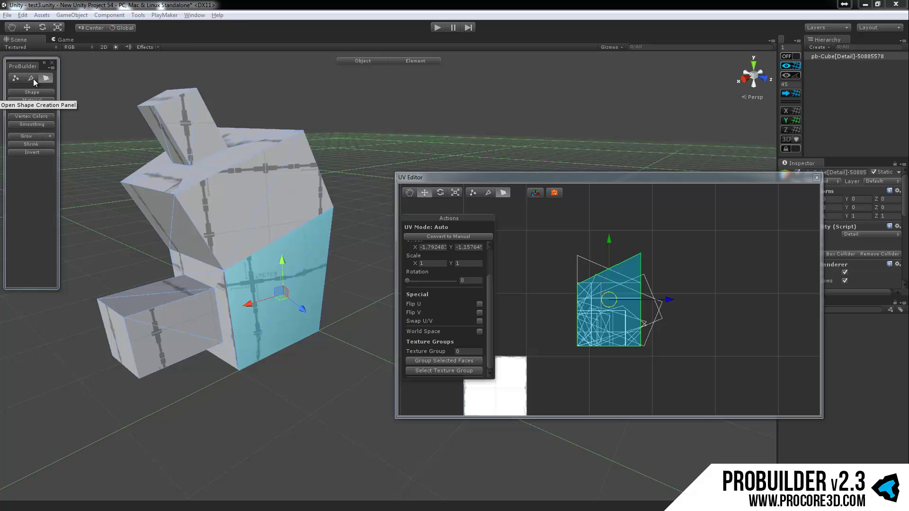
# Step: Switch the model to vertex editing and examine its vertices from another side
pyautogui.click(16, 78)
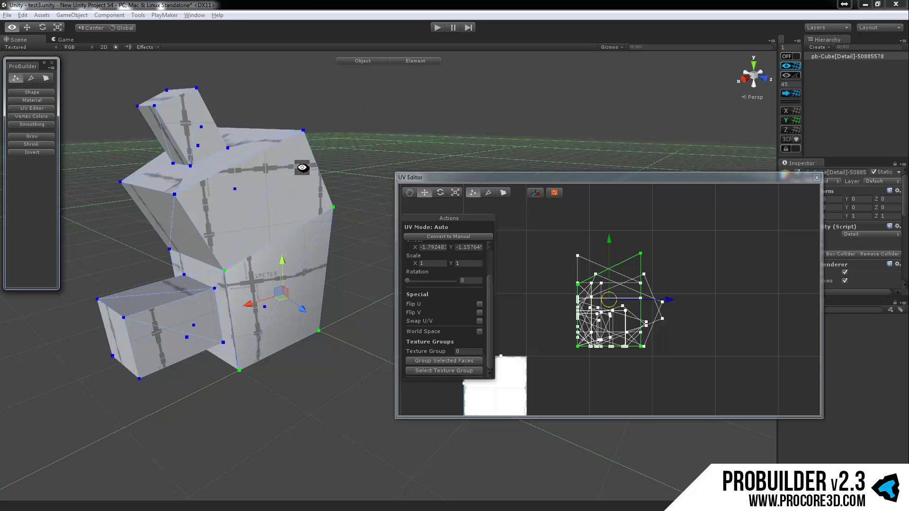
pyautogui.keyDown('alt'); pyautogui.moveTo(305, 170); pyautogui.dragTo(535, 139); pyautogui.keyUp('alt')
pyautogui.moveTo(536, 139); pyautogui.dragTo(438, 138, button='middle')
pyautogui.scroll(-5, 442, 155)
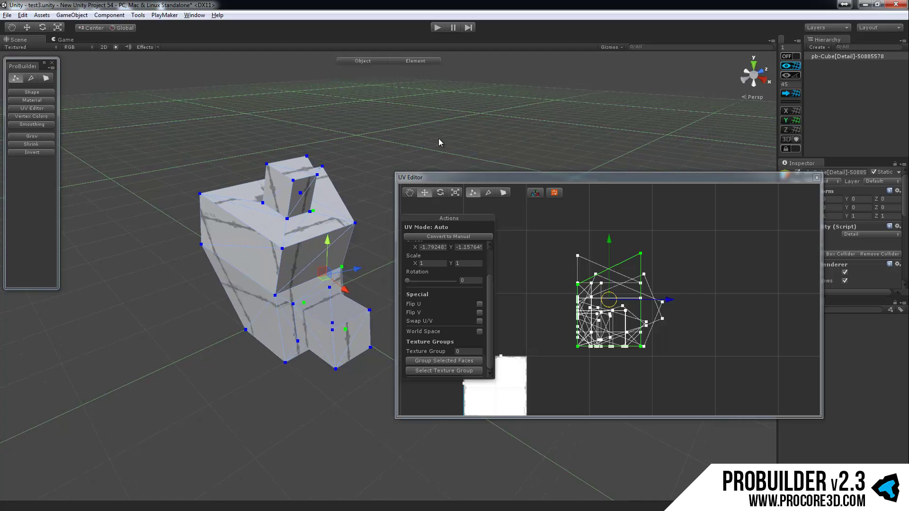
# Step: Return to object mode and close the UV Editor
pyautogui.press('g')
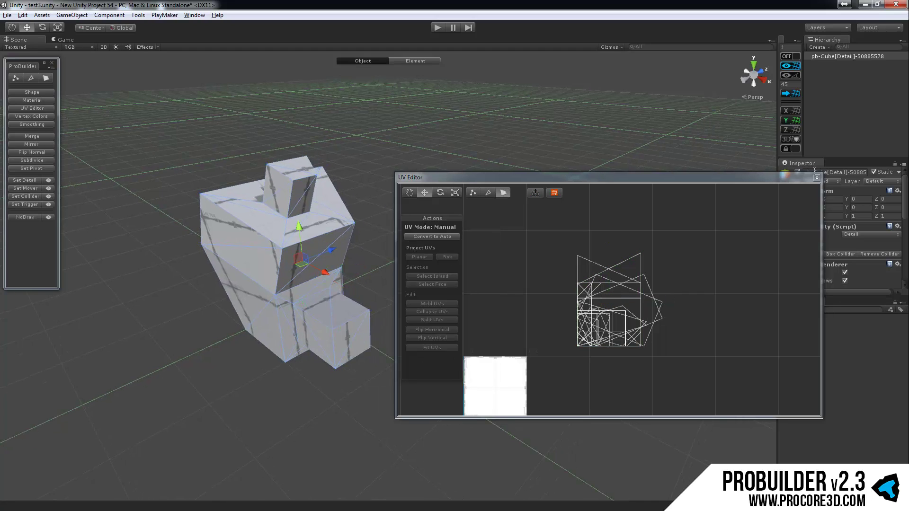
pyautogui.click(817, 178)
pyautogui.scroll(5, 382, 248)
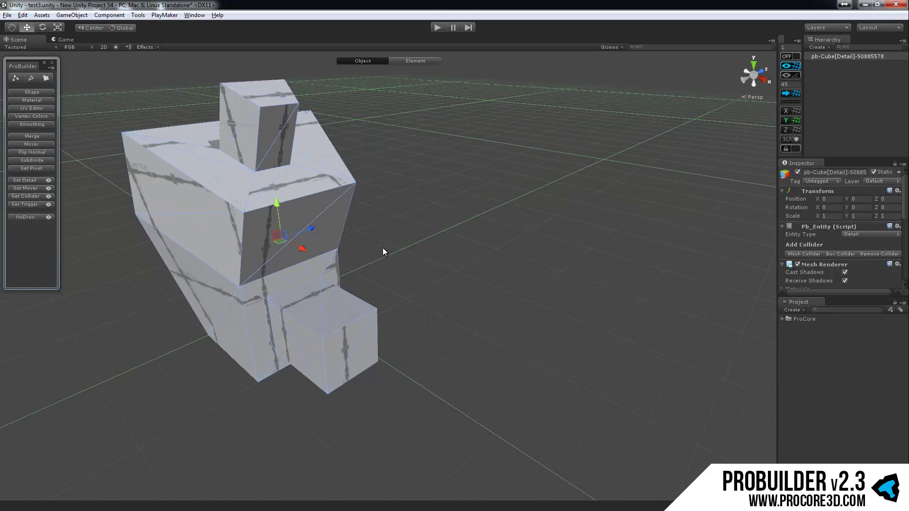
pyautogui.keyDown('alt'); pyautogui.moveTo(476, 196); pyautogui.dragTo(242, 176); pyautogui.keyUp('alt')
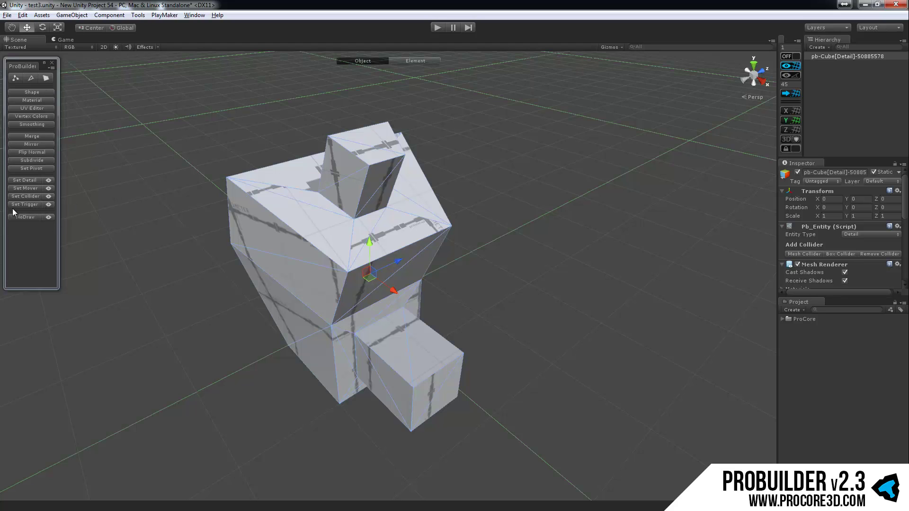
# Step: Preview a 14-sided cylinder with radius 1.51, height 3.81 and 2 height segments, and close the Shape Tool without building it
pyautogui.click(42, 92)
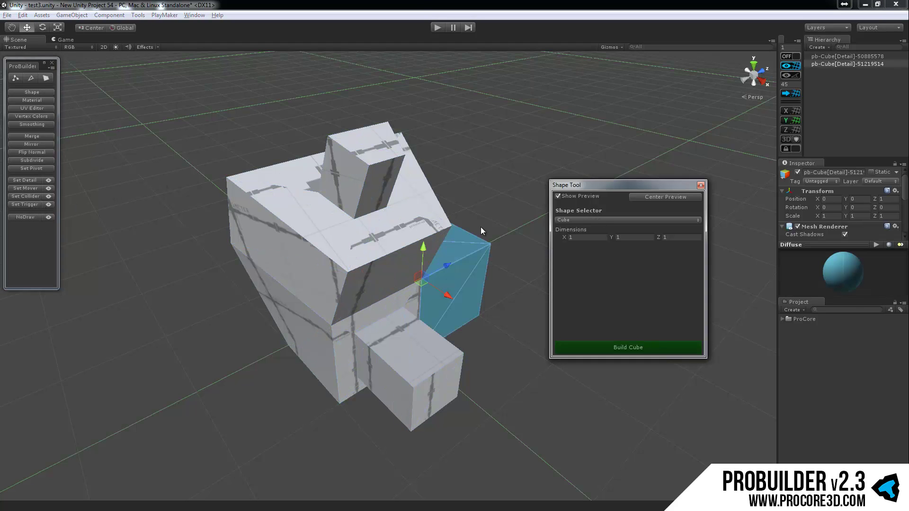
pyautogui.keyDown('alt'); pyautogui.moveTo(481, 231); pyautogui.dragTo(535, 227); pyautogui.keyUp('alt')
pyautogui.click(600, 220)
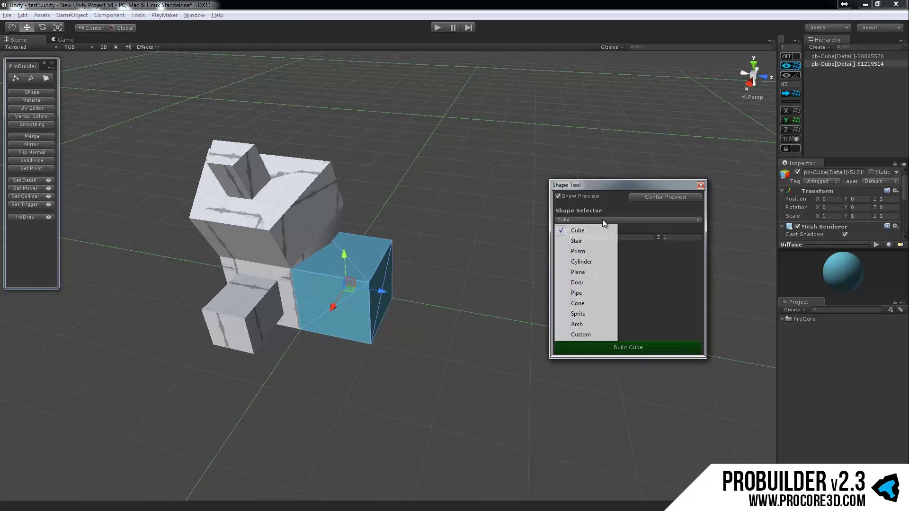
pyautogui.click(591, 265)
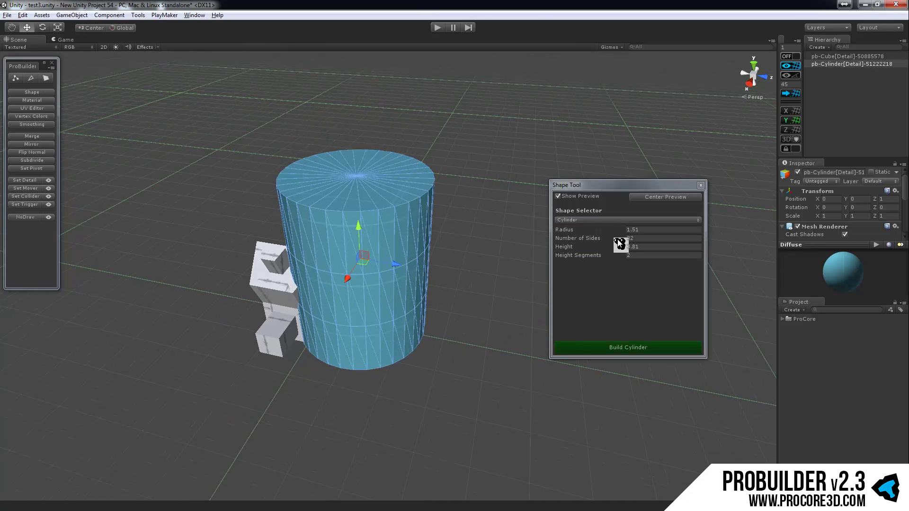
pyautogui.moveTo(613, 241); pyautogui.dragTo(605, 240)
pyautogui.keyDown('alt'); pyautogui.moveTo(245, 147); pyautogui.dragTo(275, 143); pyautogui.keyUp('alt')
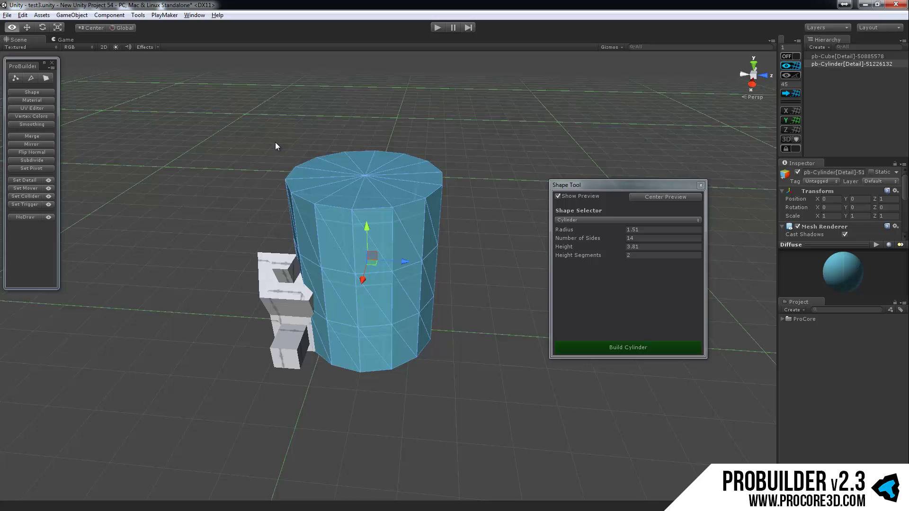
pyautogui.click(627, 220)
pyautogui.click(680, 220)
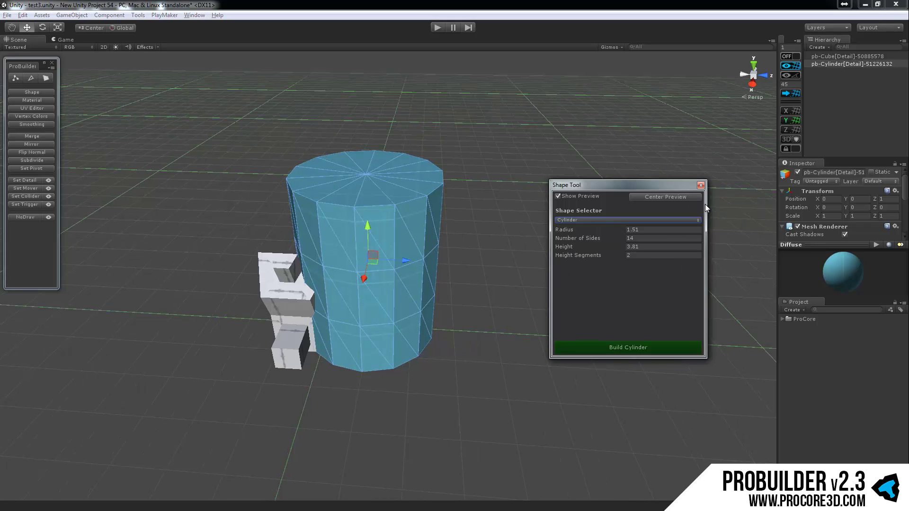
pyautogui.click(701, 185)
# Step: Look over the Material Editor, Vertex Colors and Smoothing Groups windows, and close all three
pyautogui.click(36, 100)
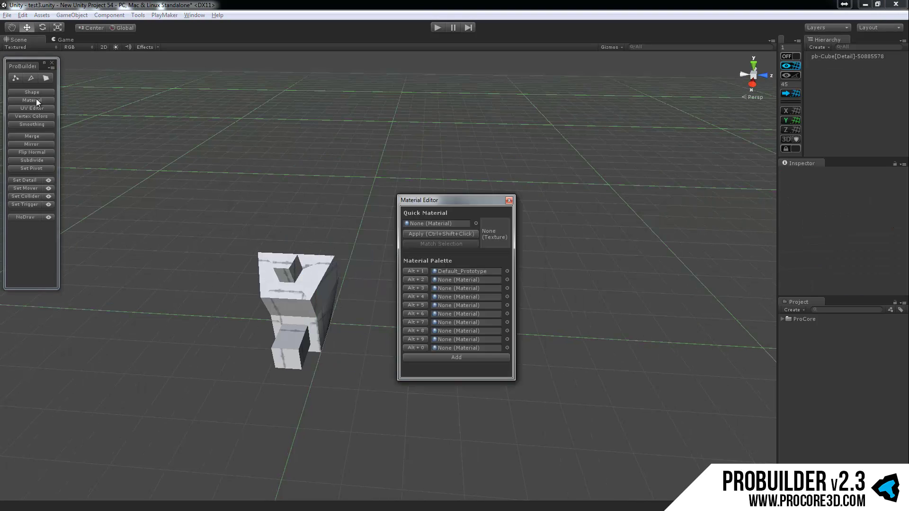
pyautogui.moveTo(419, 200); pyautogui.dragTo(316, 138)
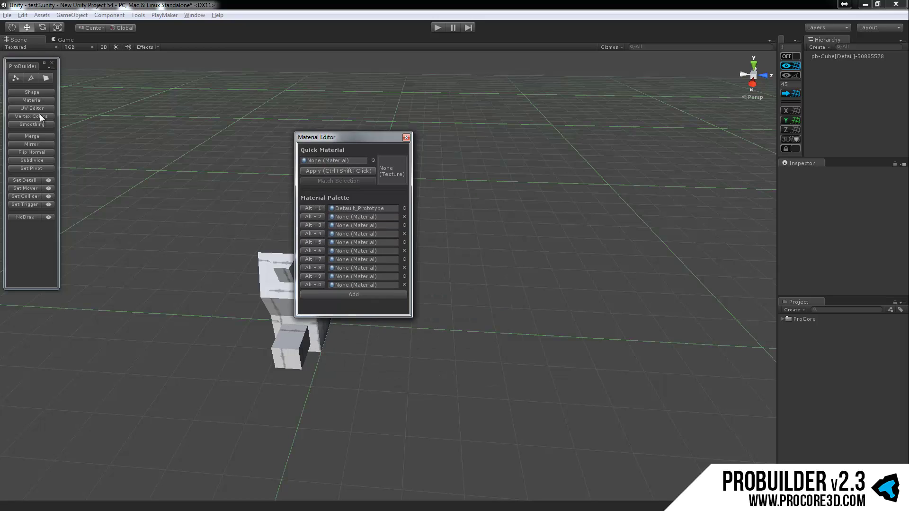
pyautogui.click(40, 117)
pyautogui.click(34, 124)
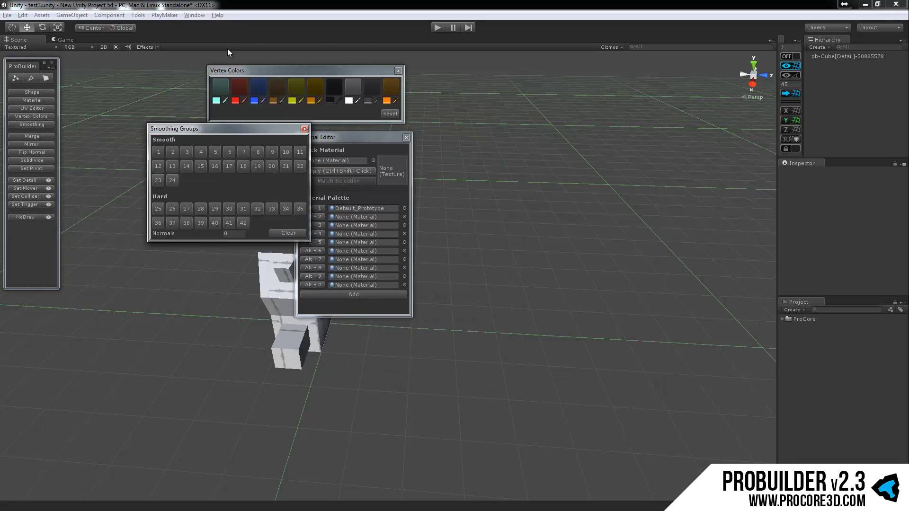
pyautogui.click(305, 129)
pyautogui.click(398, 70)
pyautogui.click(406, 137)
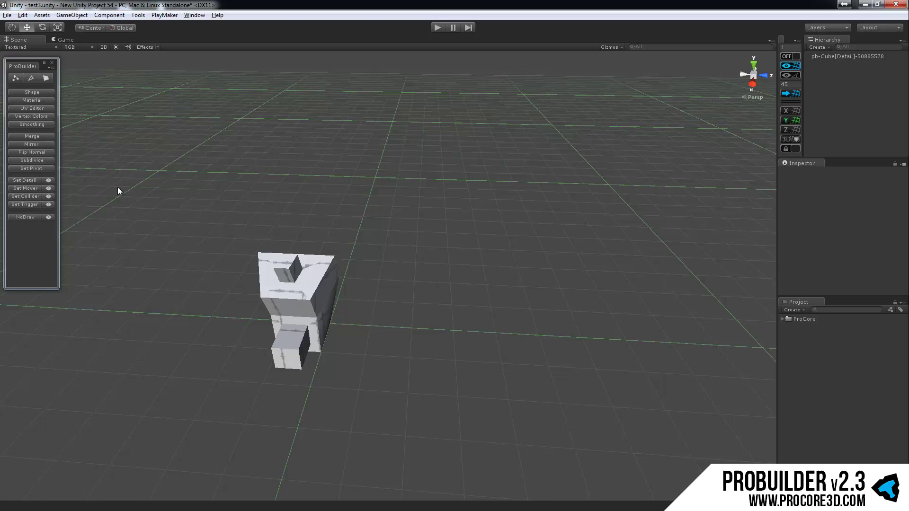
pyautogui.moveTo(118, 188); pyautogui.dragTo(123, 183, button='middle')
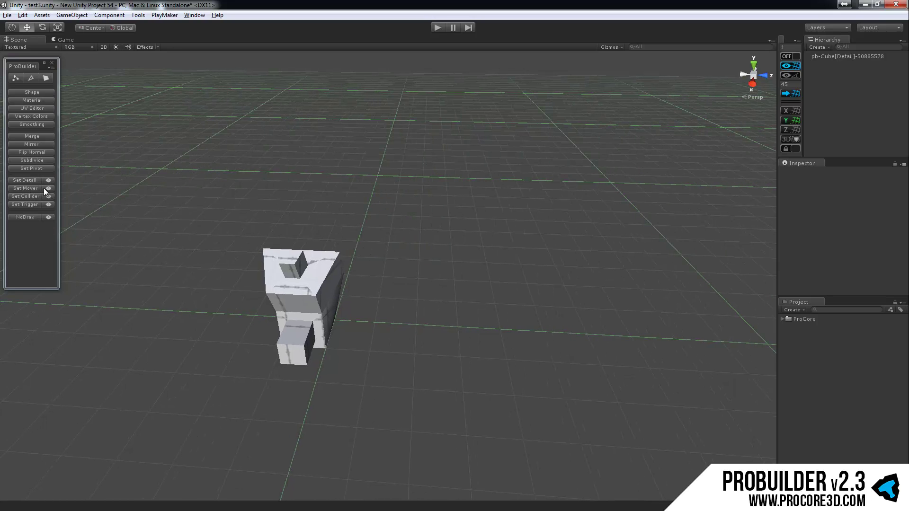
pyautogui.keyDown('alt'); pyautogui.moveTo(189, 237); pyautogui.dragTo(416, 258); pyautogui.keyUp('alt')
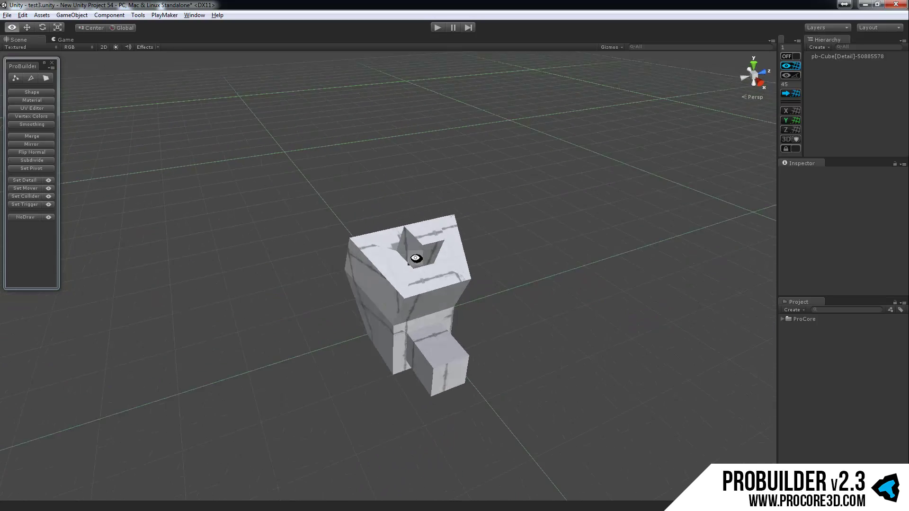
pyautogui.scroll(5, 426, 252)
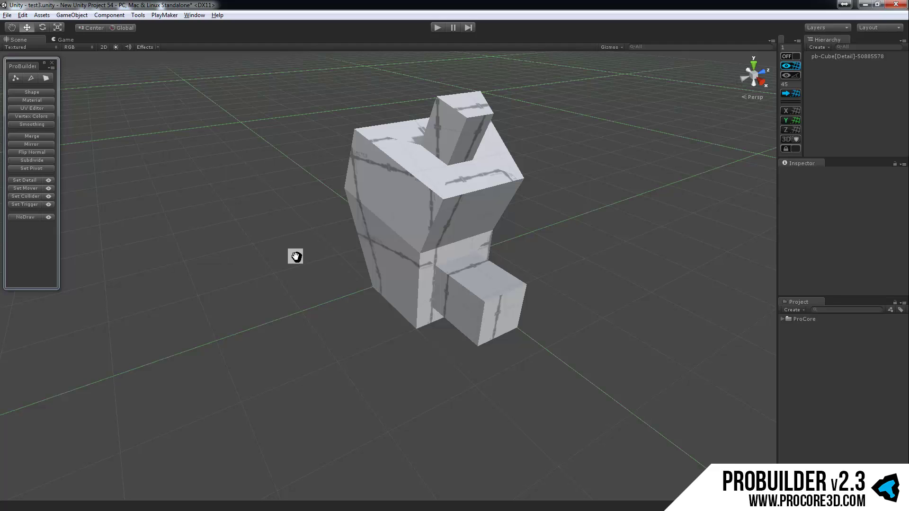
pyautogui.moveTo(295, 254); pyautogui.dragTo(313, 292, button='middle')
pyautogui.scroll(2, 313, 292)
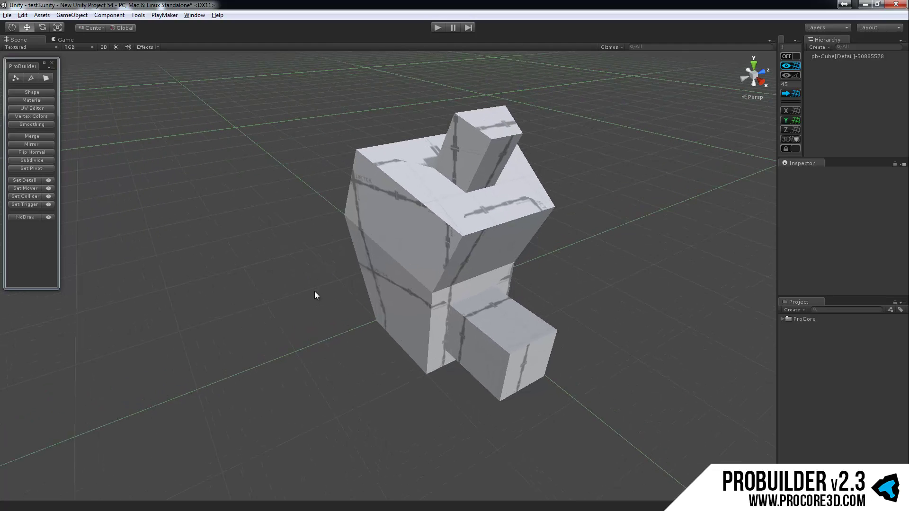